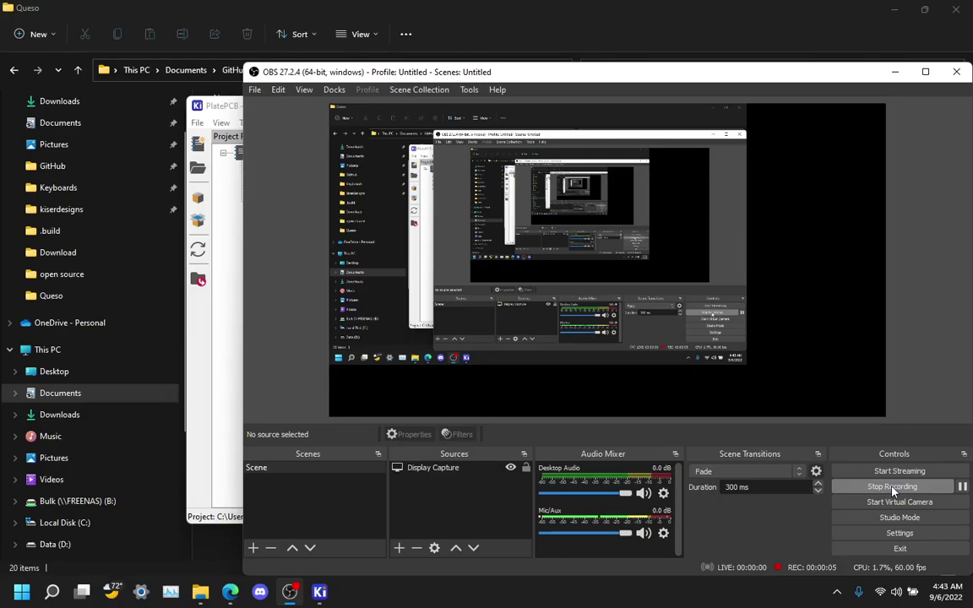
# - Bring the Queso folder forward and look over its six DXF plate files
pyautogui.click(207, 540)
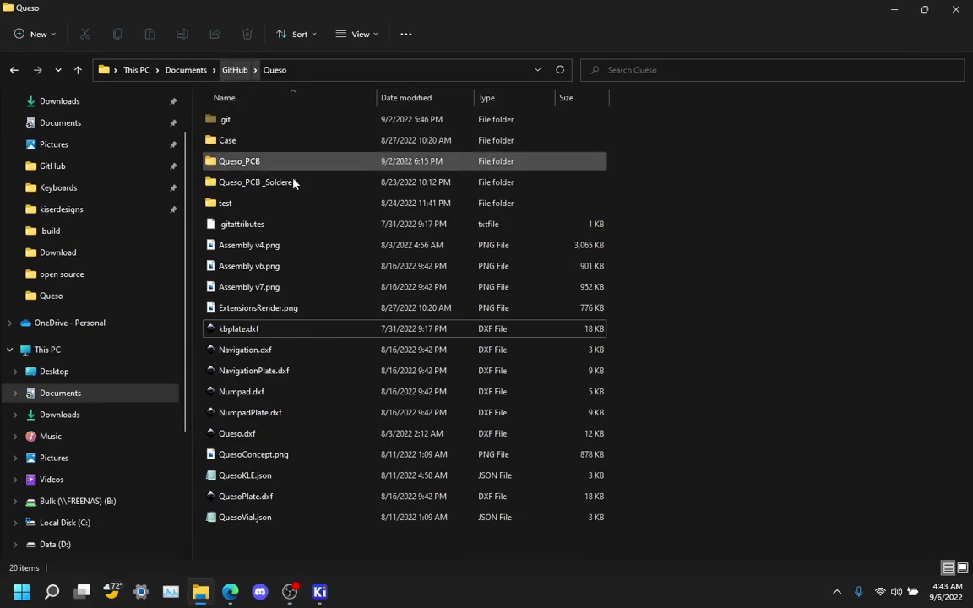
pyautogui.moveTo(642, 327); pyautogui.dragTo(261, 439)
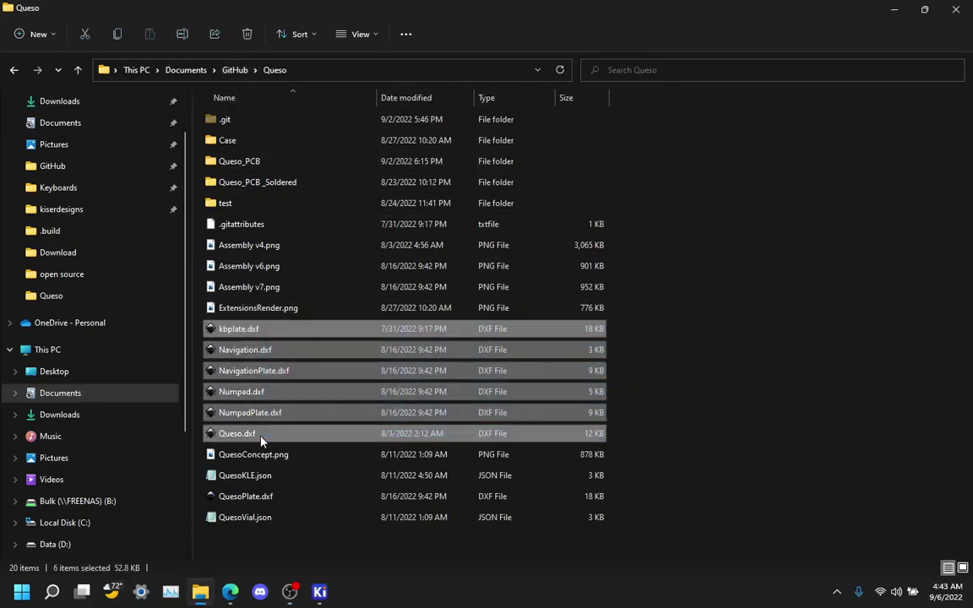
pyautogui.click(646, 390)
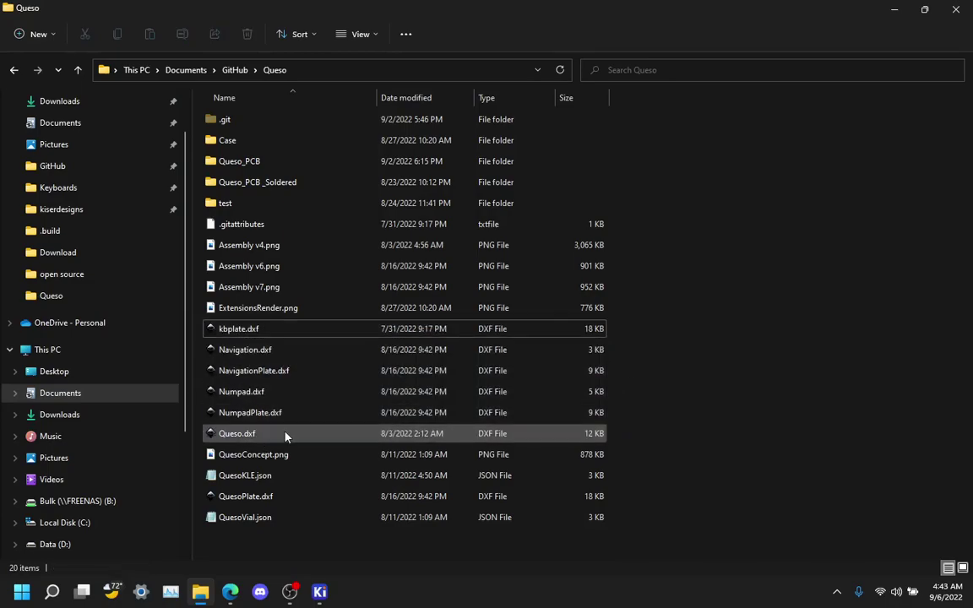
# - Create a new KiCad project named FR4plate in a folder under Documents
pyautogui.click(319, 591)
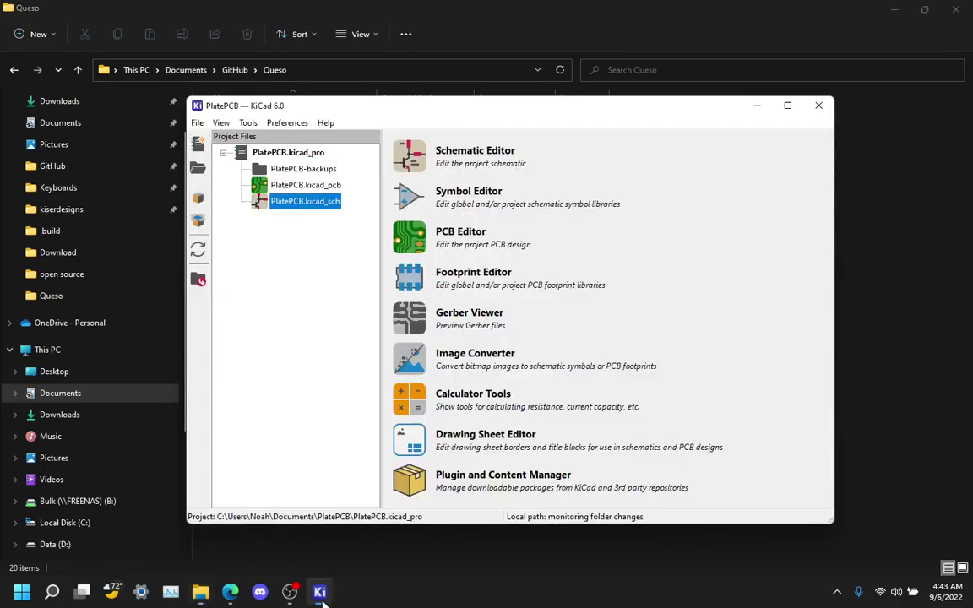
pyautogui.click(197, 122)
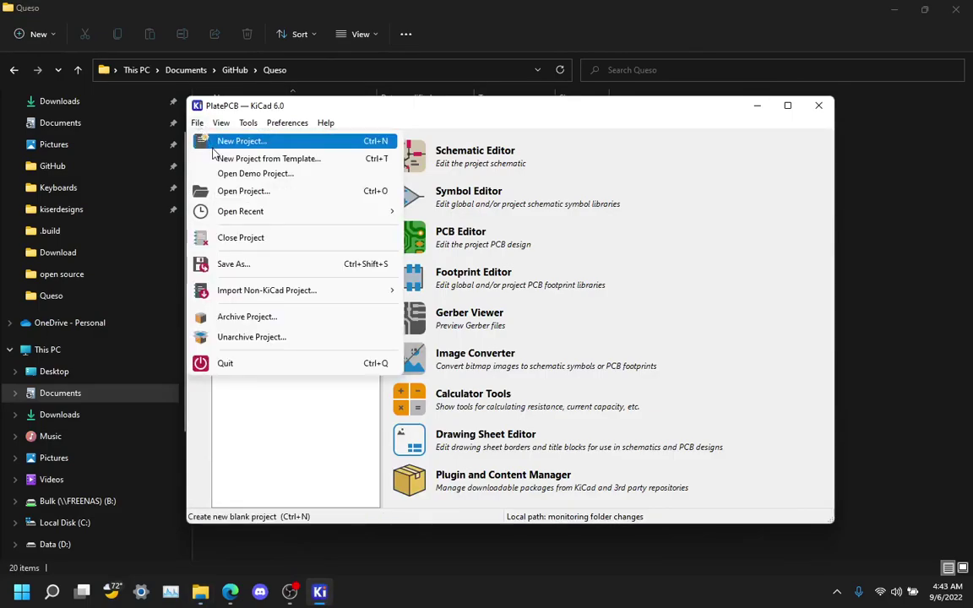
pyautogui.click(222, 144)
pyautogui.click(465, 165)
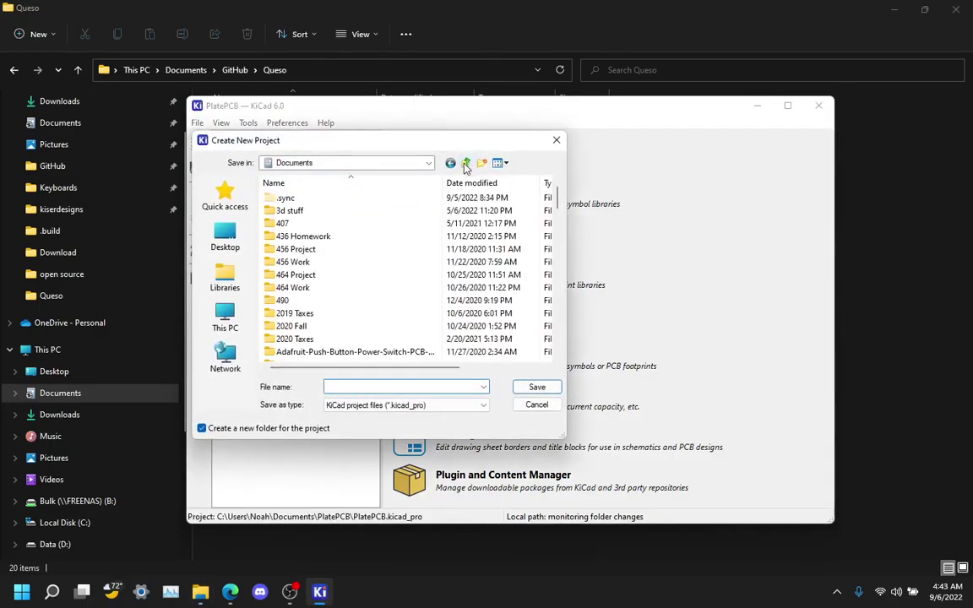
pyautogui.click(374, 386)
pyautogui.write('FR4plate')
pyautogui.press('Return')
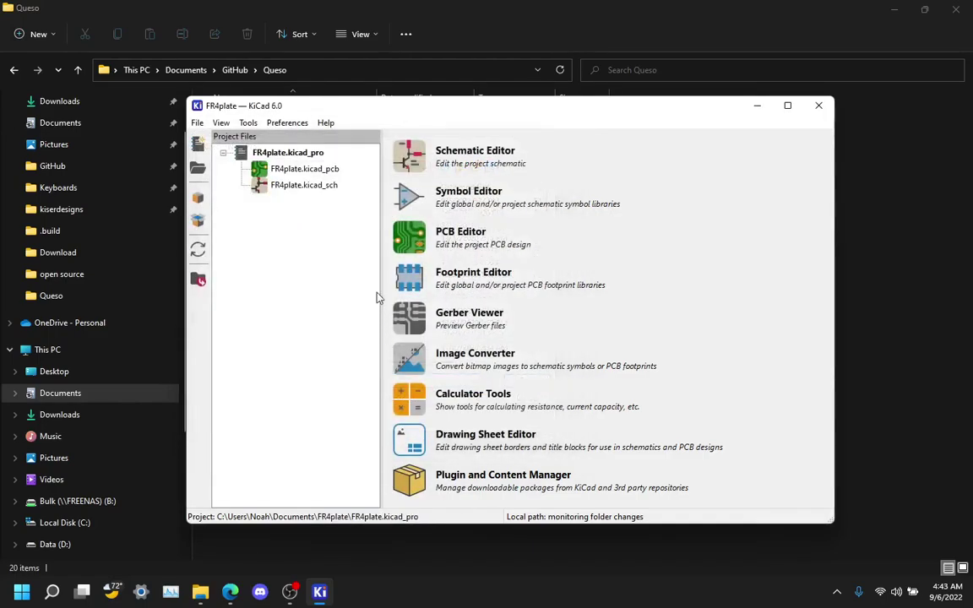
# - Place a Mechanical-library MountingHole symbol in FR4plate.kicad_sch and save the schematic
pyautogui.doubleClick(298, 185)
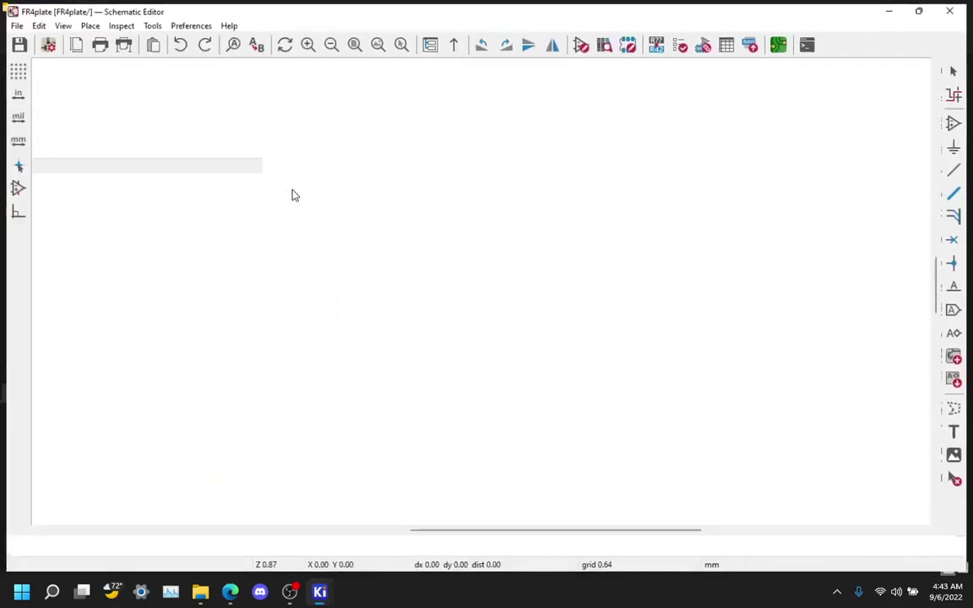
pyautogui.press('a')
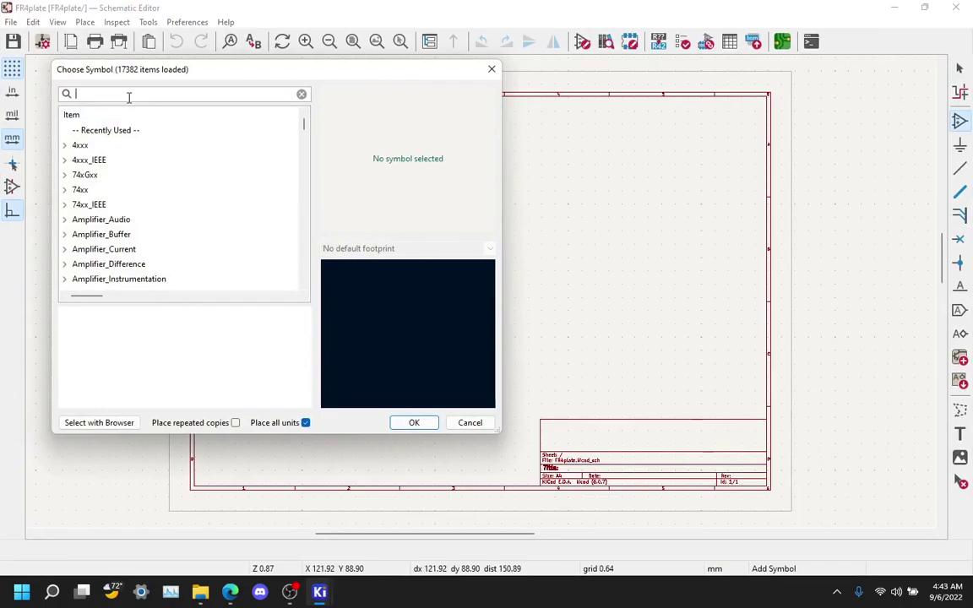
pyautogui.write('mount')
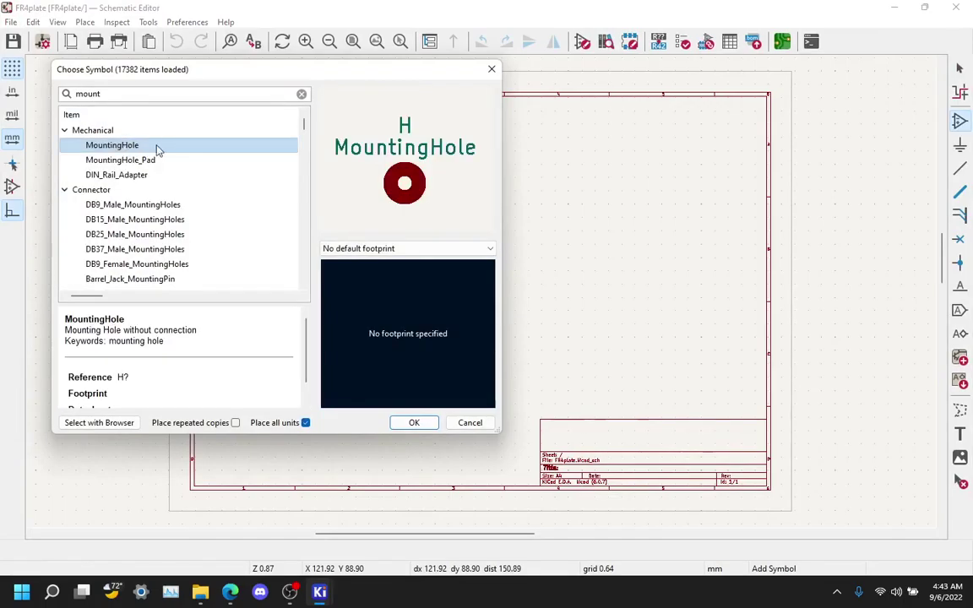
pyautogui.click(414, 422)
pyautogui.click(466, 236)
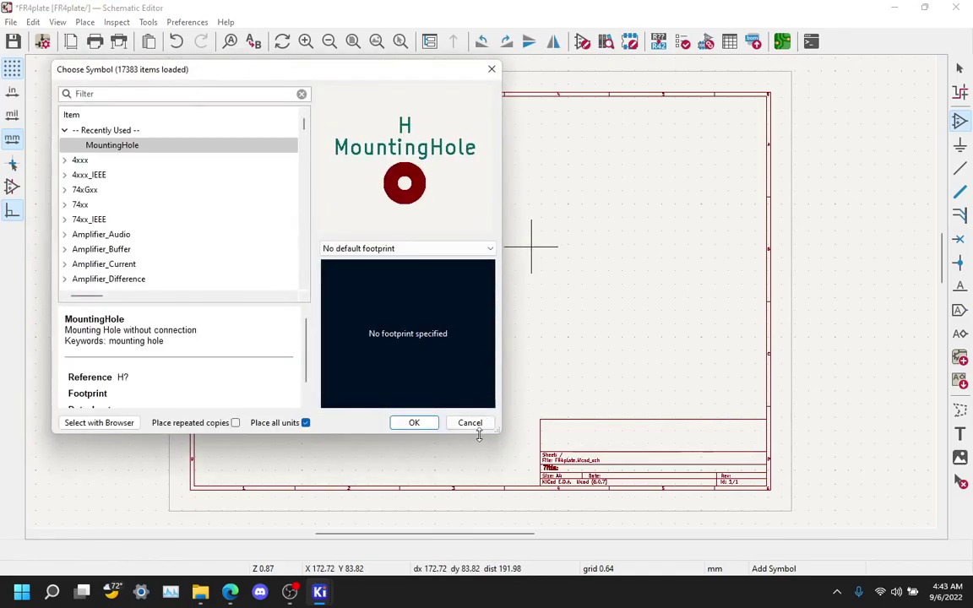
pyautogui.click(470, 422)
pyautogui.hotkey('ctrl', 's')
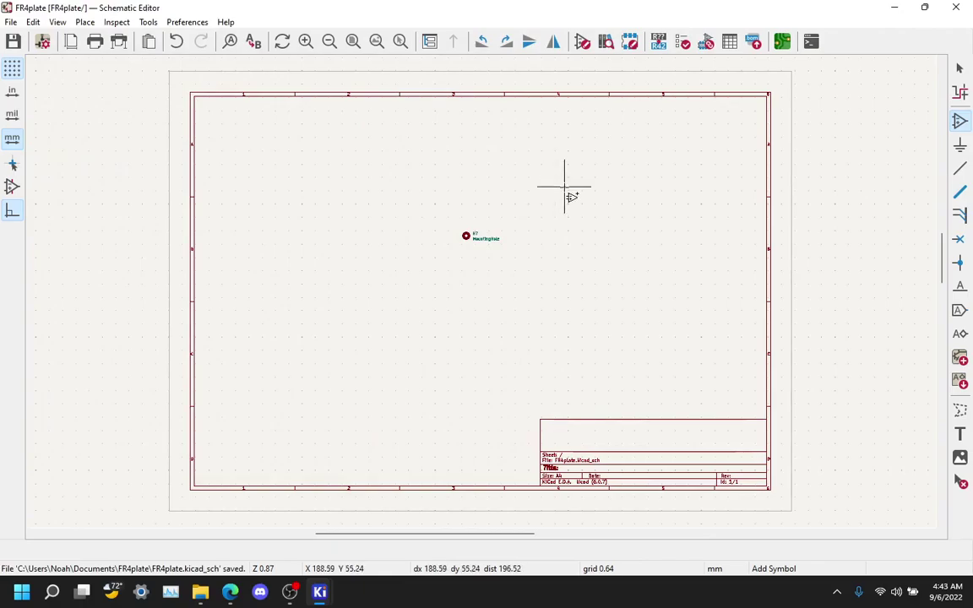
pyautogui.press('Escape')
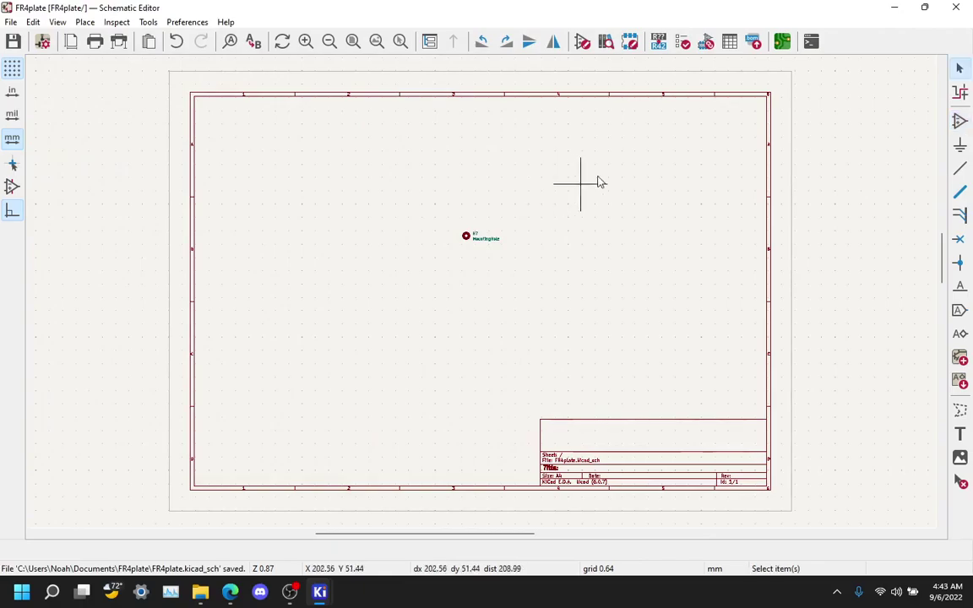
# - Open the FR4plate board and choose QuesoPlate.dxf as the graphics file to import
pyautogui.click(783, 44)
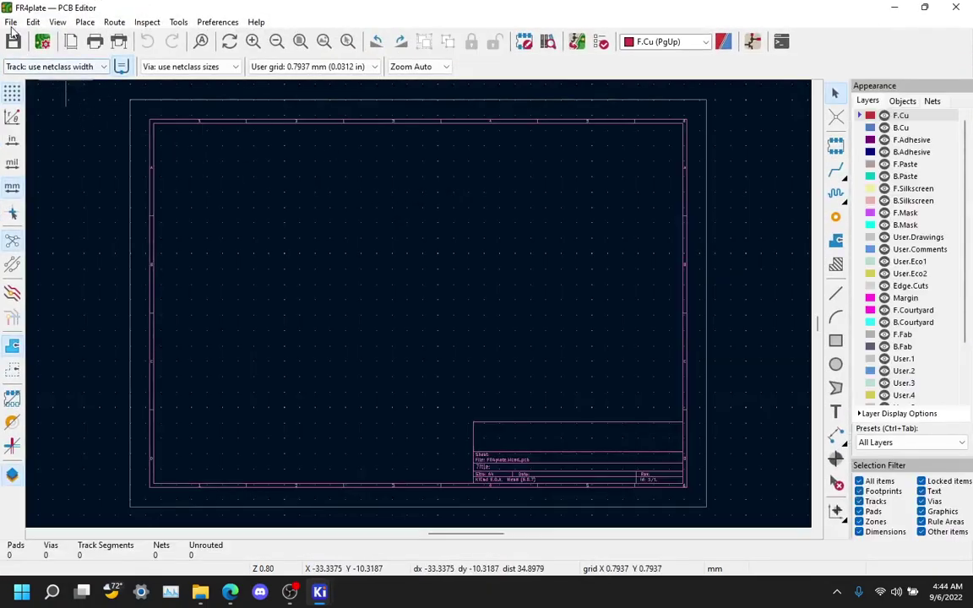
pyautogui.click(11, 24)
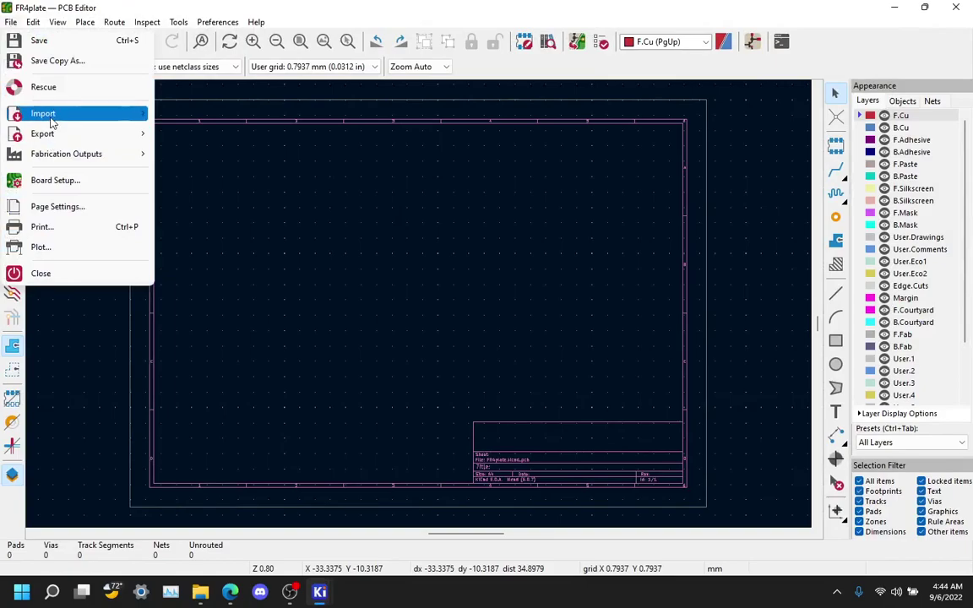
pyautogui.moveTo(52, 113)
pyautogui.click(200, 156)
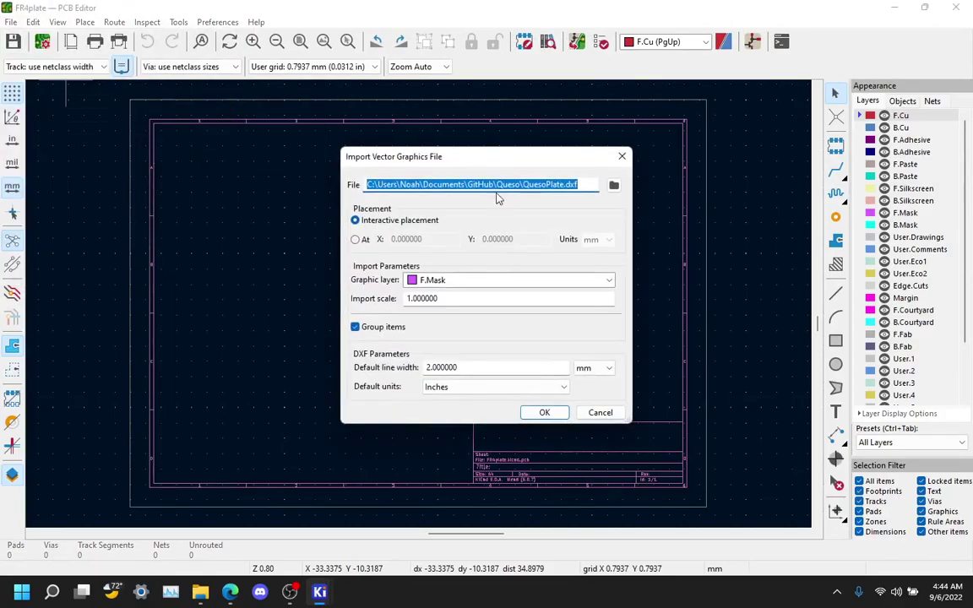
pyautogui.click(615, 188)
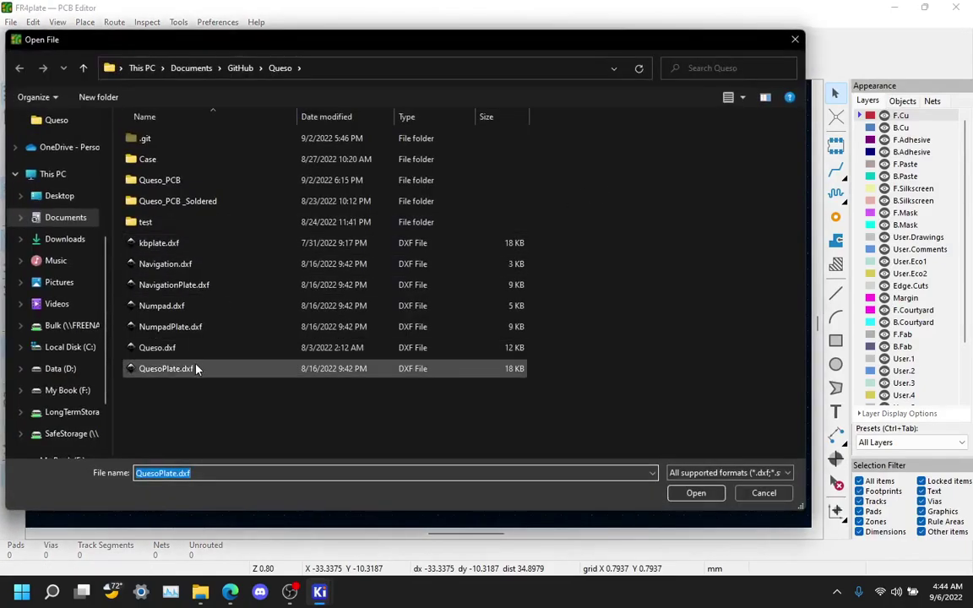
pyautogui.click(199, 369)
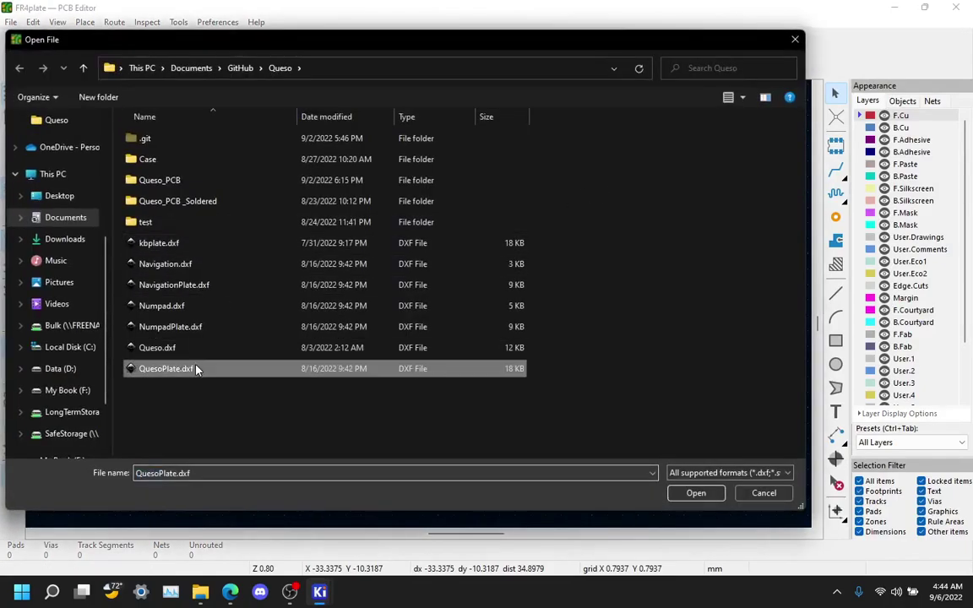
pyautogui.click(695, 494)
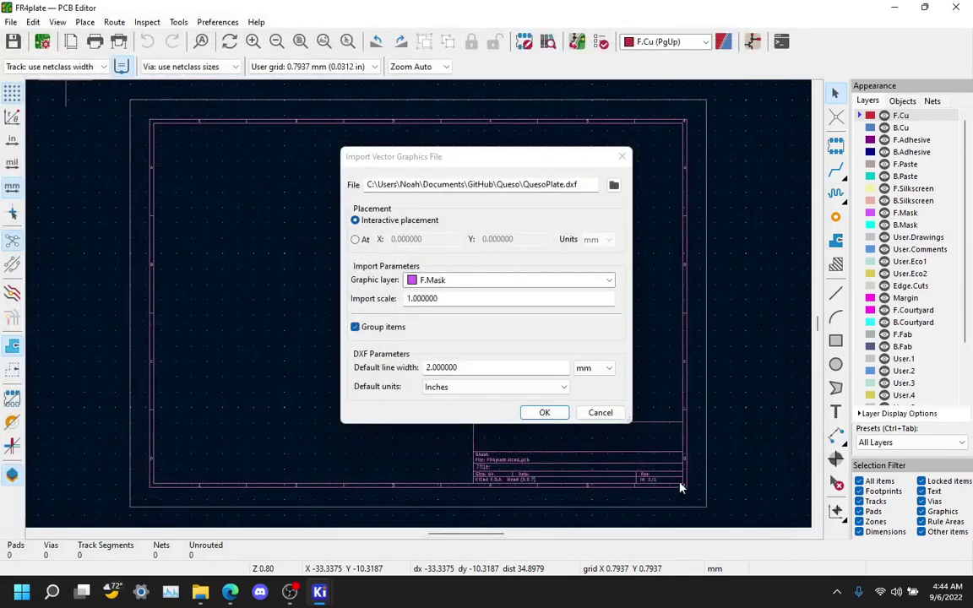
# - Set the import to the Edge.Cuts layer with a default line width of 0
pyautogui.click(449, 286)
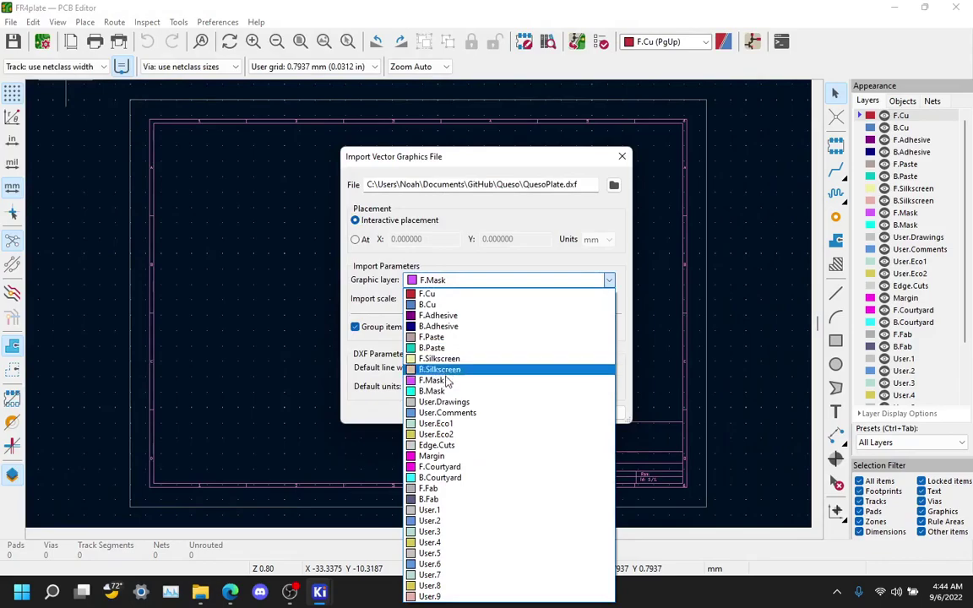
pyautogui.click(448, 447)
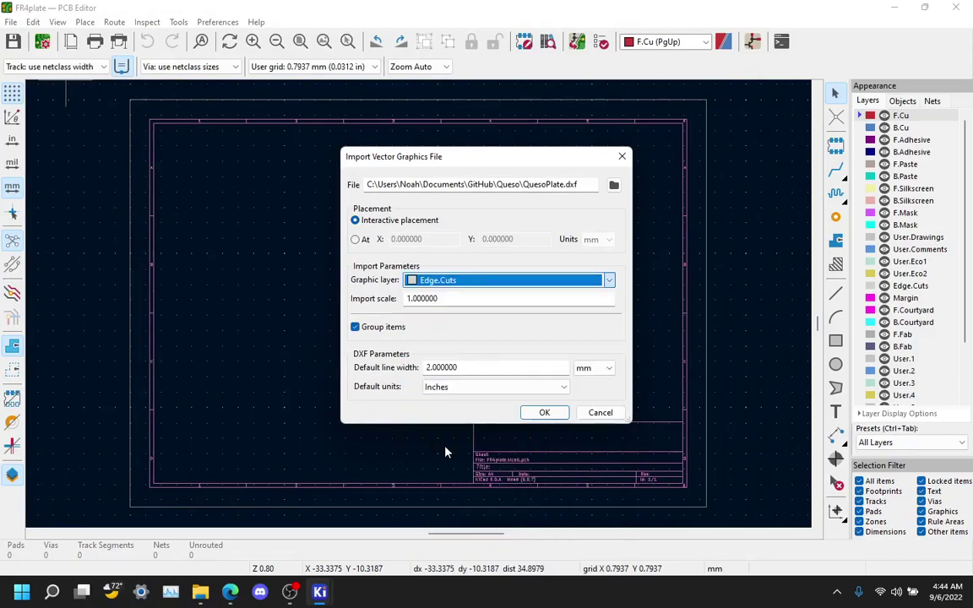
pyautogui.click(473, 368)
pyautogui.moveTo(473, 367); pyautogui.dragTo(418, 371)
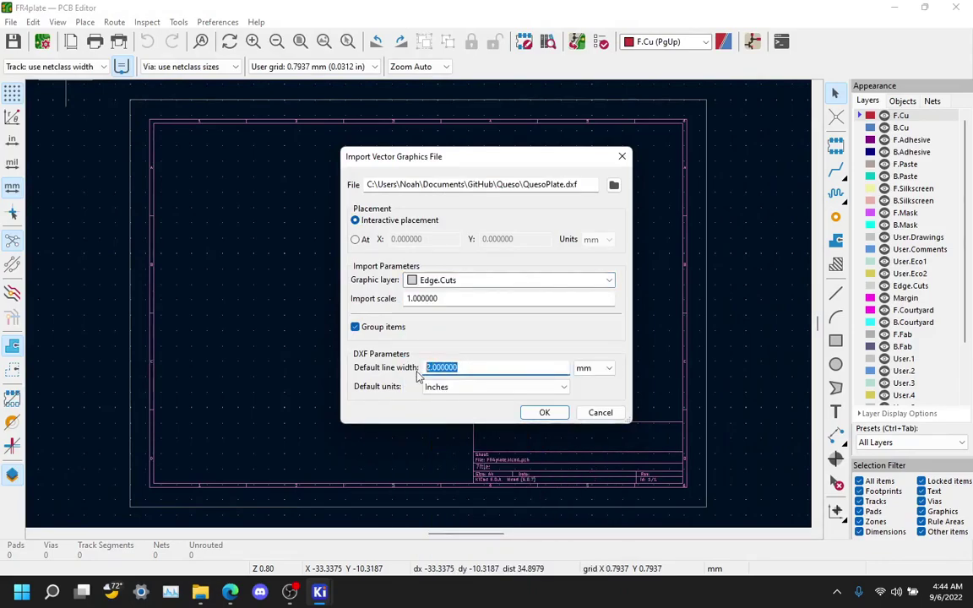
pyautogui.write('0.2')
# - Drop the QuesoPlate outline in the upper middle of the FR4plate sheet frame
pyautogui.click(544, 412)
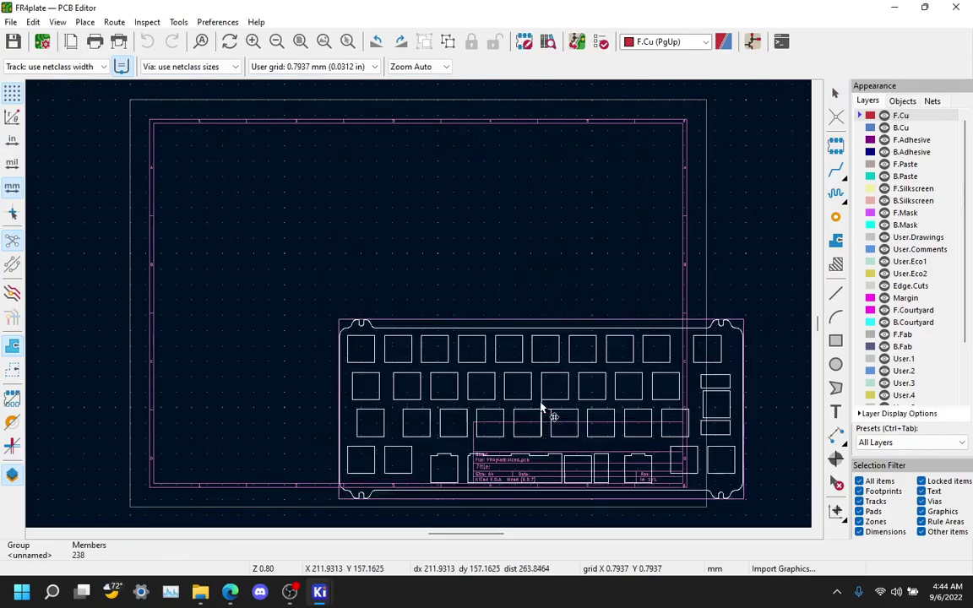
pyautogui.click(441, 283)
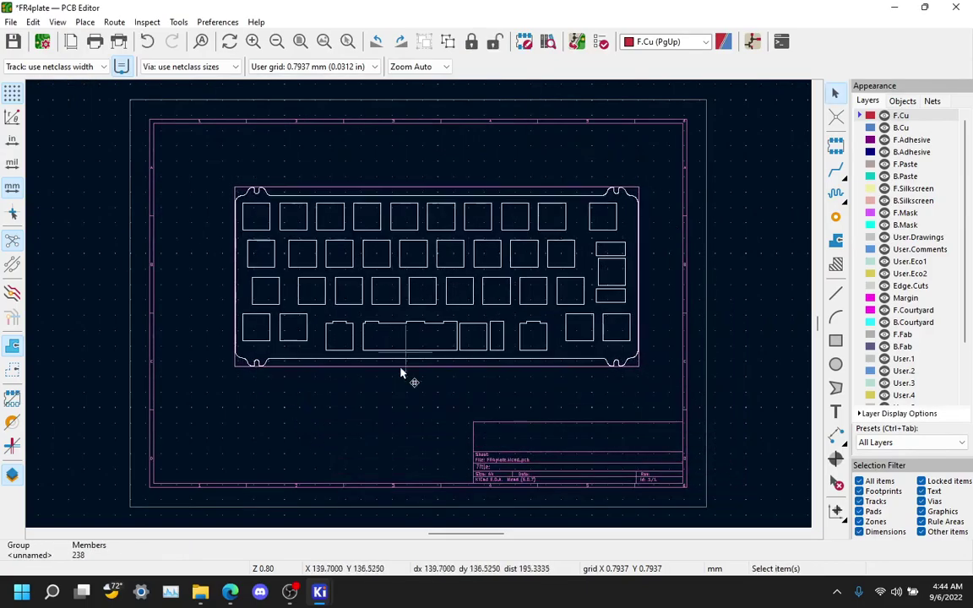
pyautogui.click(390, 412)
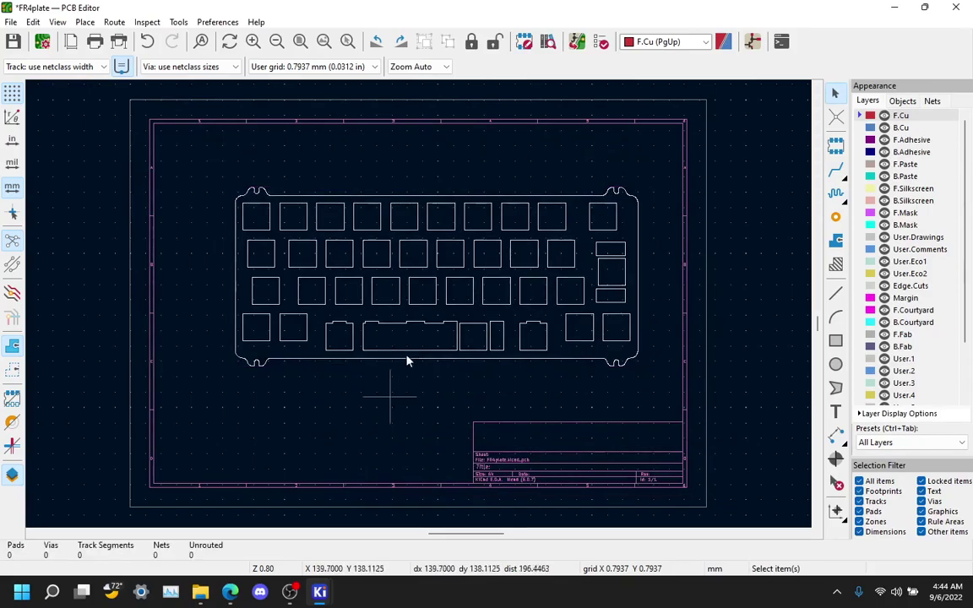
pyautogui.scroll(2, 419, 307)
pyautogui.scroll(-2, 435, 292)
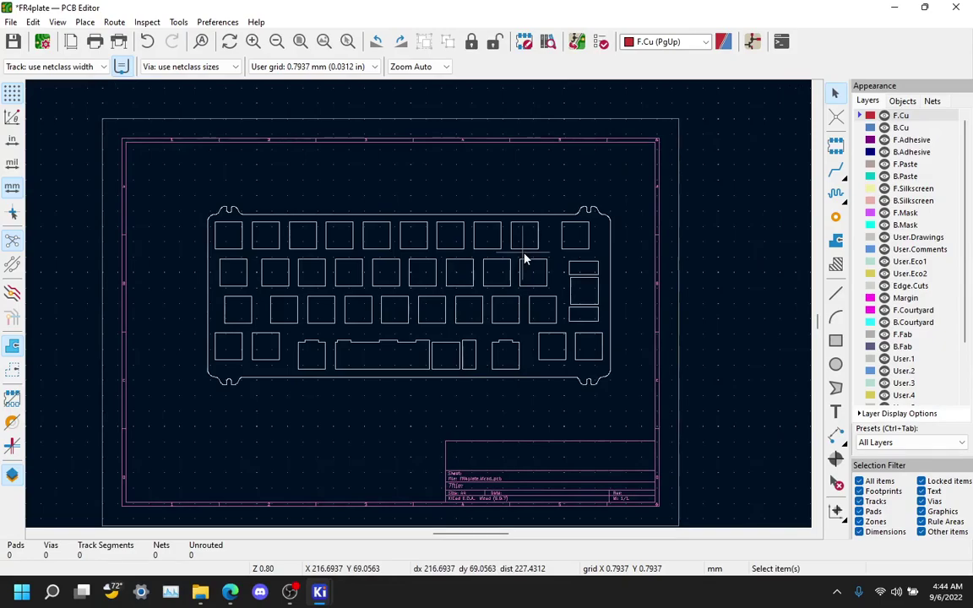
pyautogui.hotkey('alt', '3')
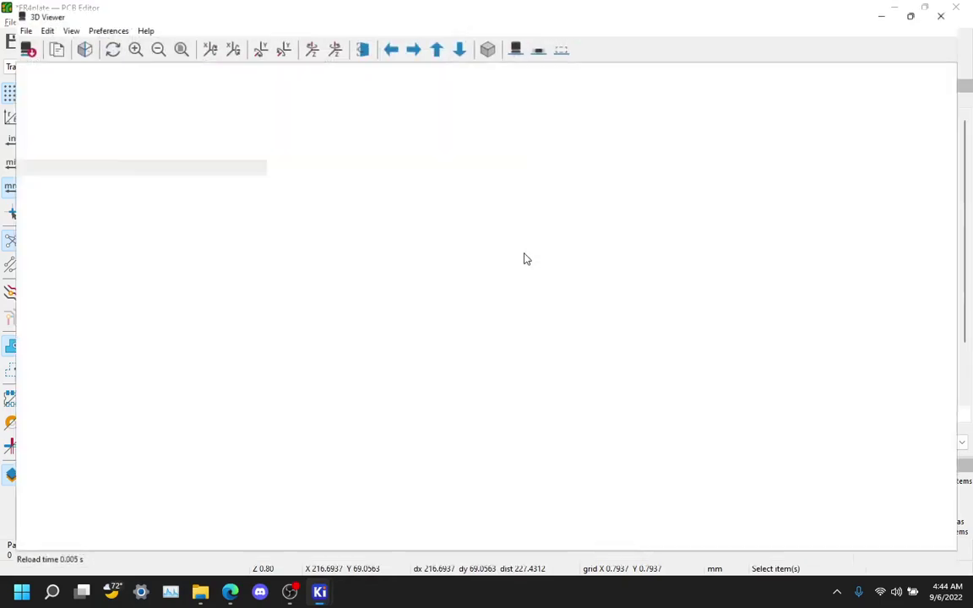
pyautogui.scroll(2, 485, 315)
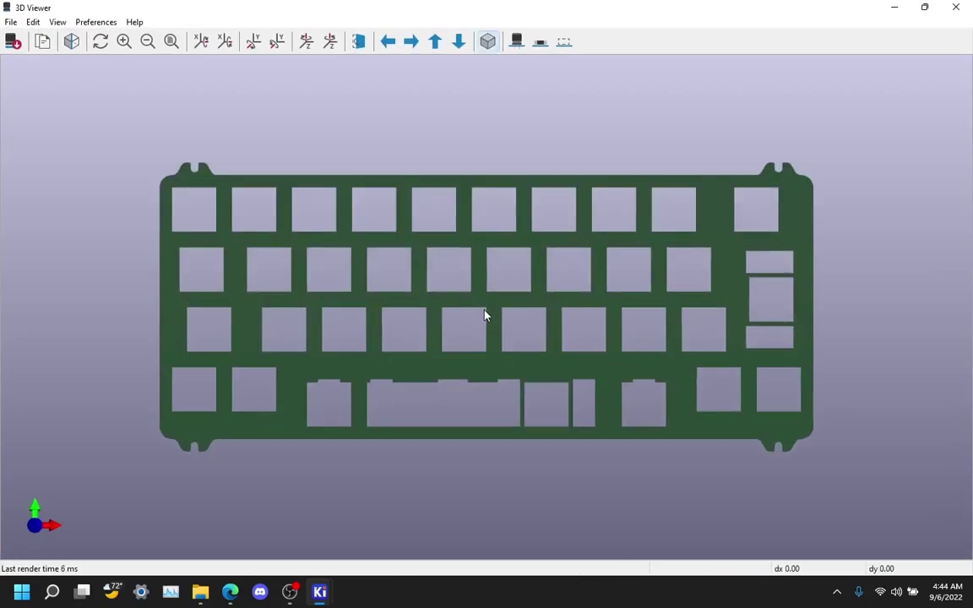
pyautogui.moveTo(484, 322); pyautogui.dragTo(891, 265)
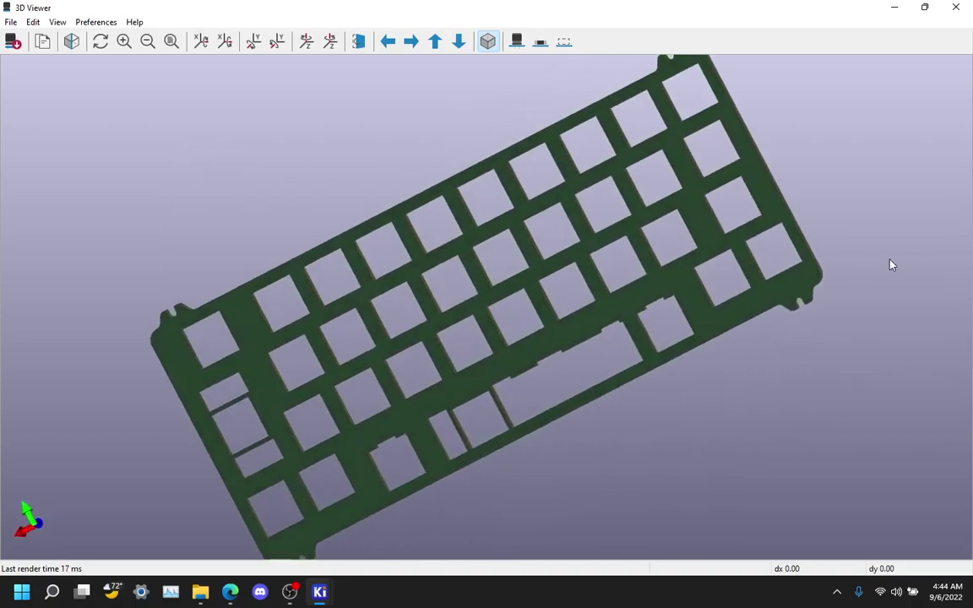
pyautogui.click(965, 7)
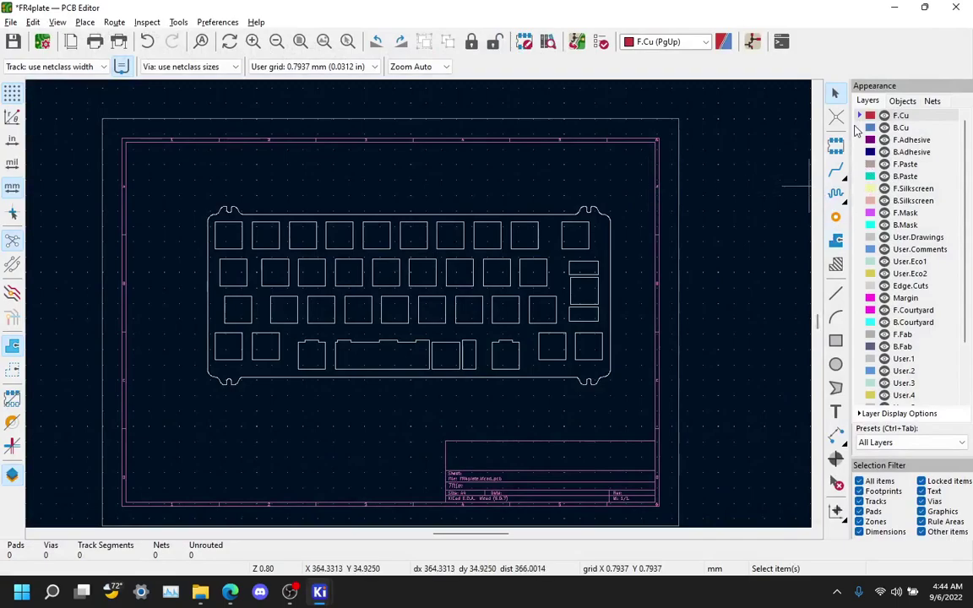
# - Start a filled zone on both F.Cu and B.Cu with 0.508 mm clearance
pyautogui.click(836, 241)
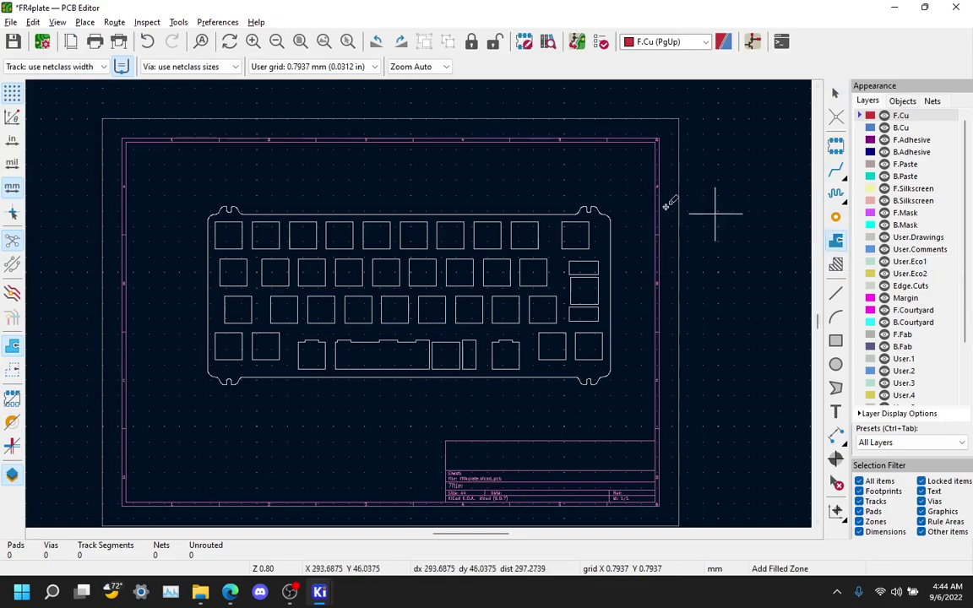
pyautogui.click(172, 186)
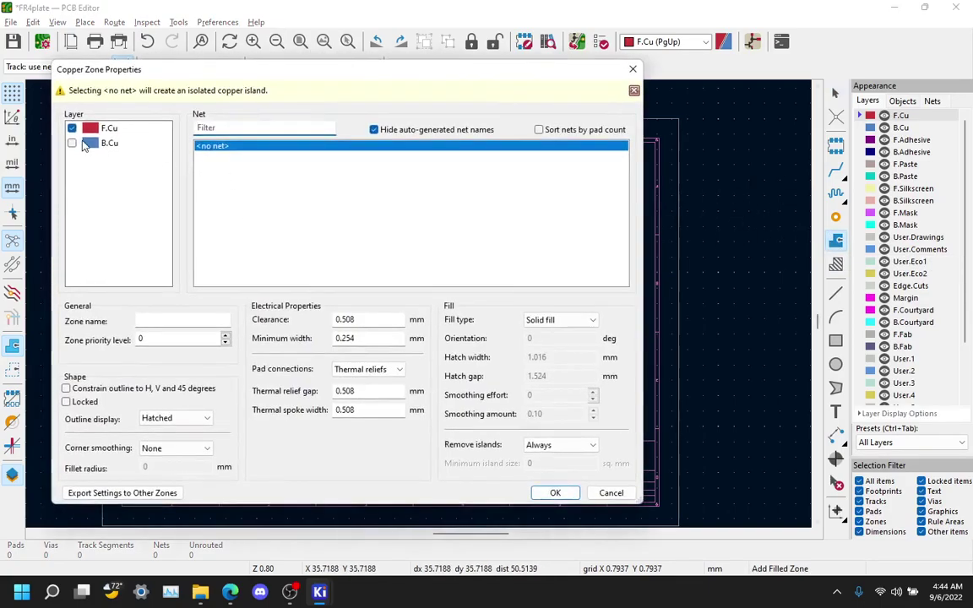
pyautogui.click(72, 142)
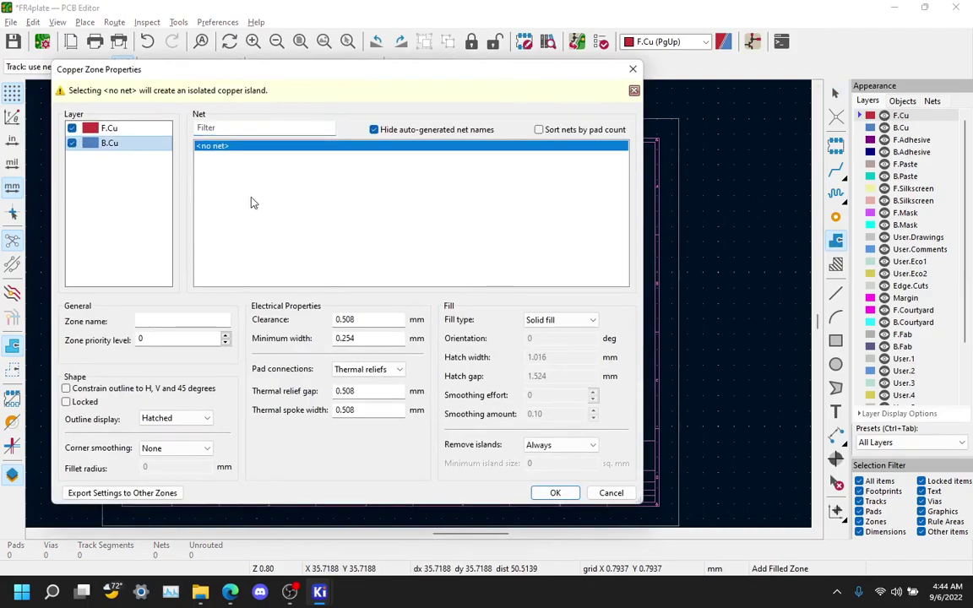
pyautogui.moveTo(359, 320); pyautogui.dragTo(314, 319)
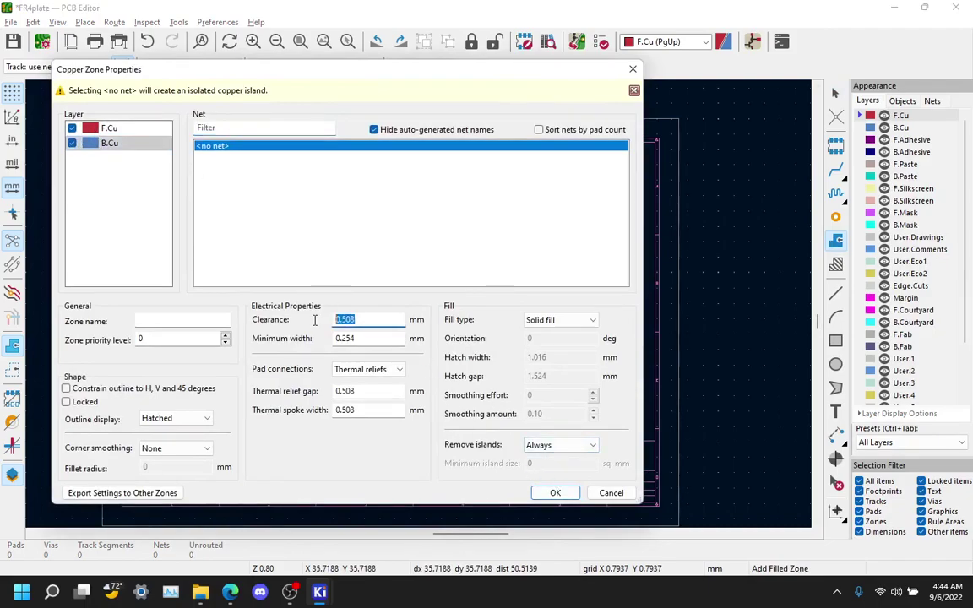
pyautogui.click(363, 318)
# - Outline a four-sided copper zone around the keyboard plate and close it
pyautogui.click(555, 493)
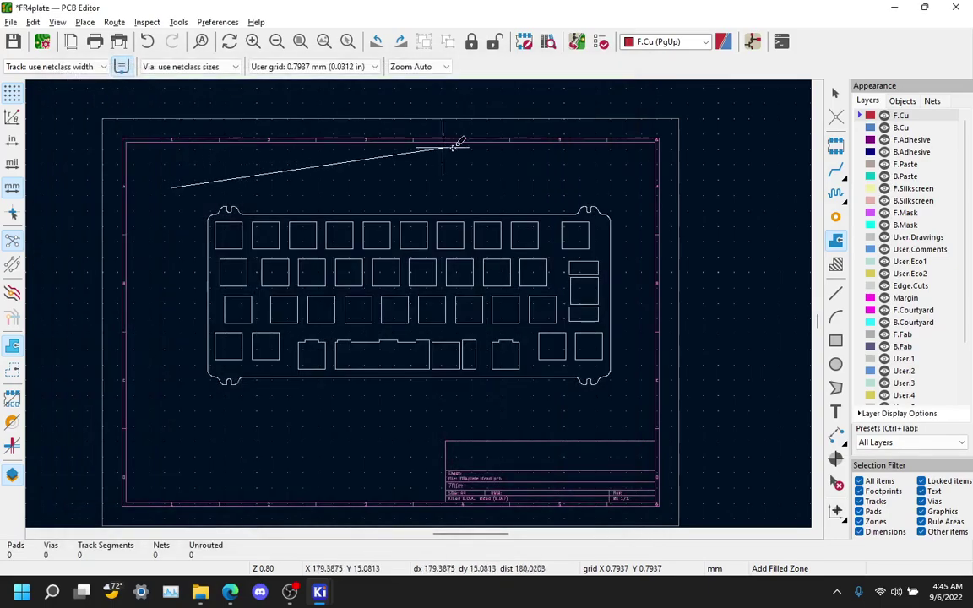
pyautogui.click(673, 174)
pyautogui.click(651, 422)
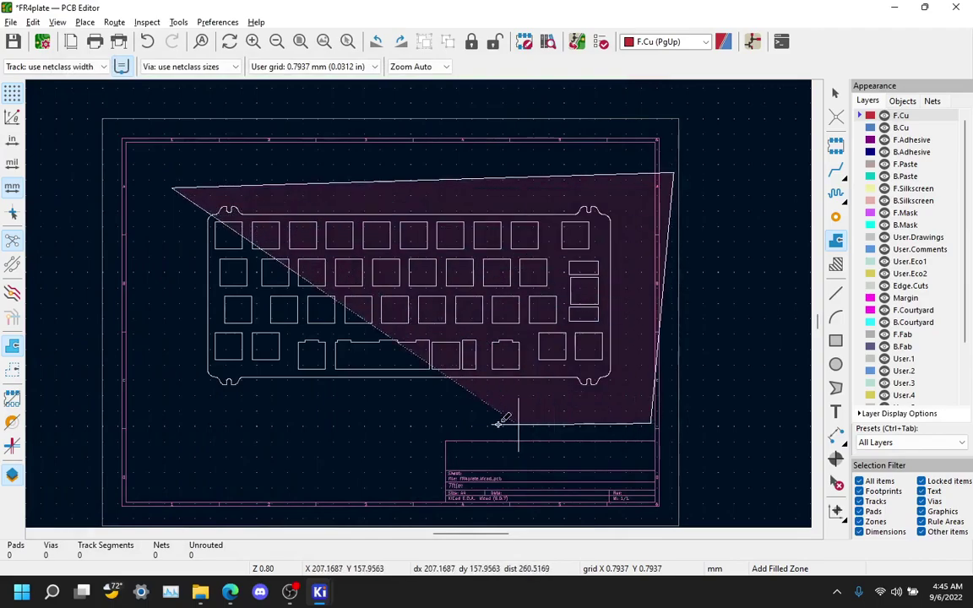
pyautogui.doubleClick(158, 414)
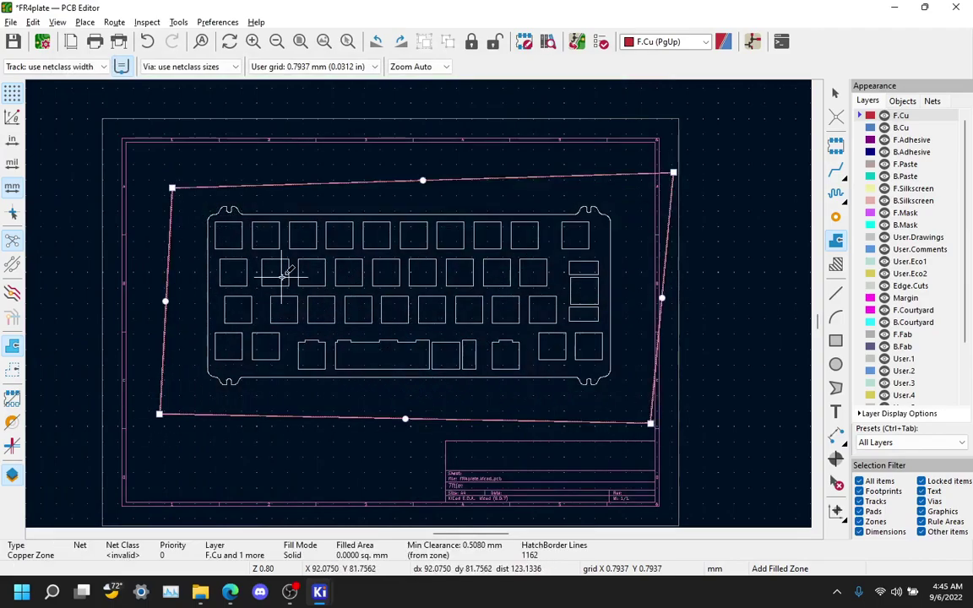
pyautogui.press('Escape')
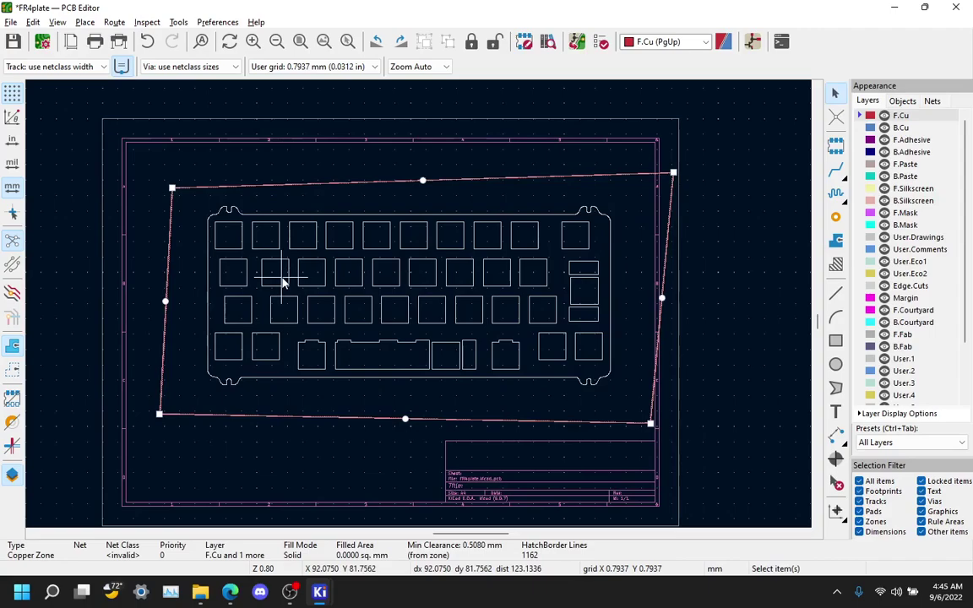
# - Fill the zone, covering the plate with about 15905 sq. mm of copper
pyautogui.press('b')
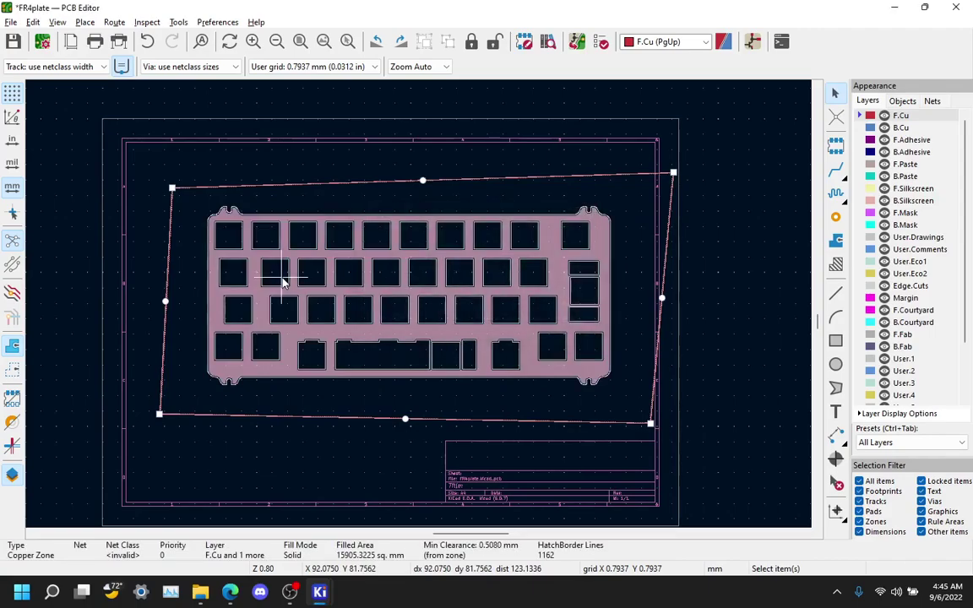
pyautogui.scroll(5, 422, 306)
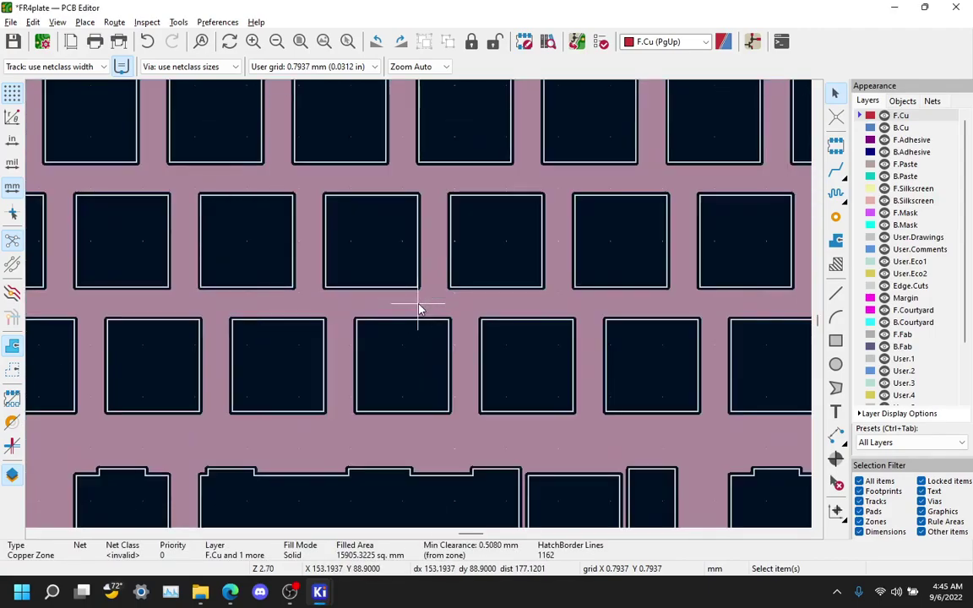
pyautogui.scroll(-2, 418, 309)
pyautogui.scroll(-3, 418, 310)
pyautogui.scroll(5, 419, 304)
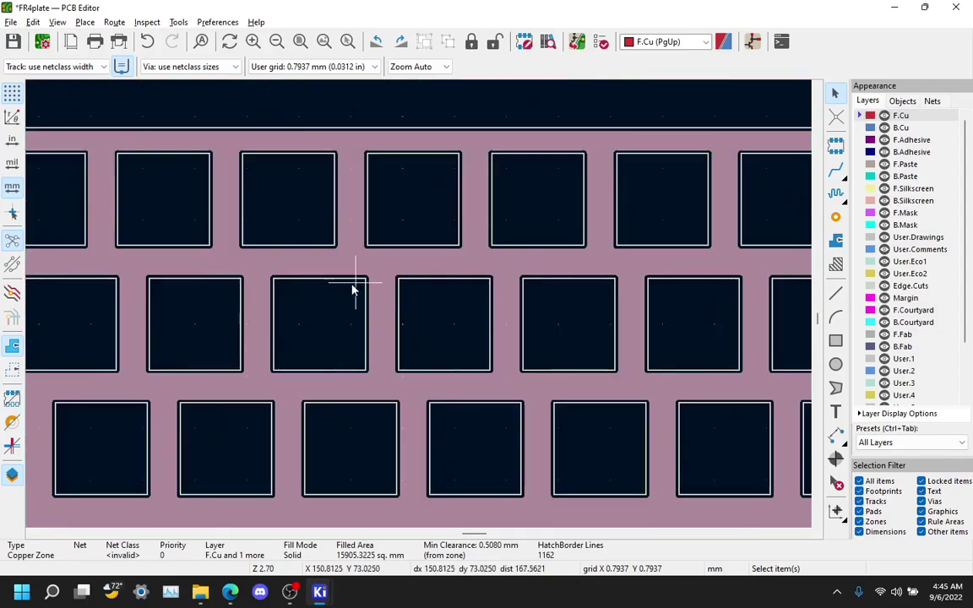
pyautogui.scroll(-5, 412, 279)
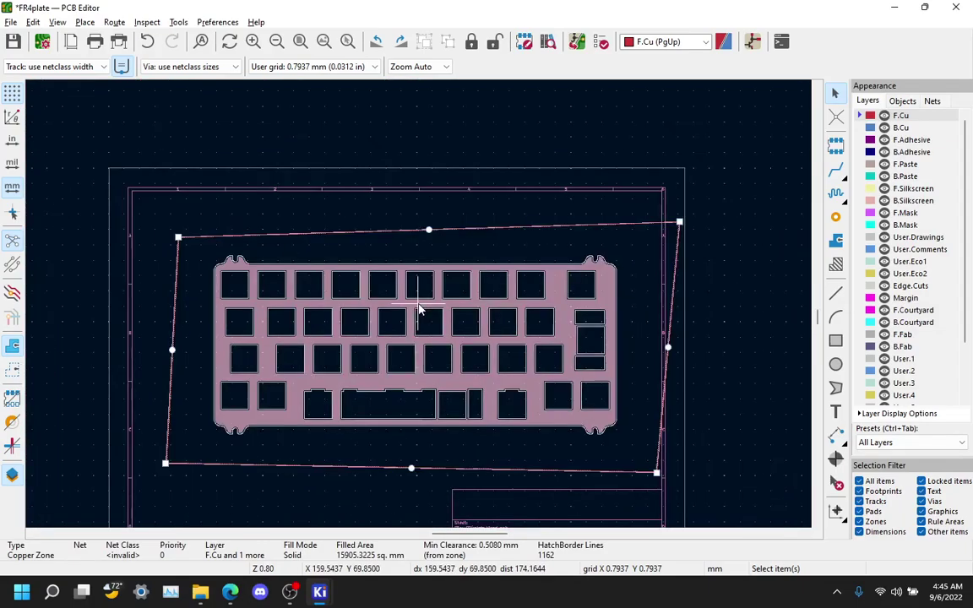
pyautogui.click(735, 315)
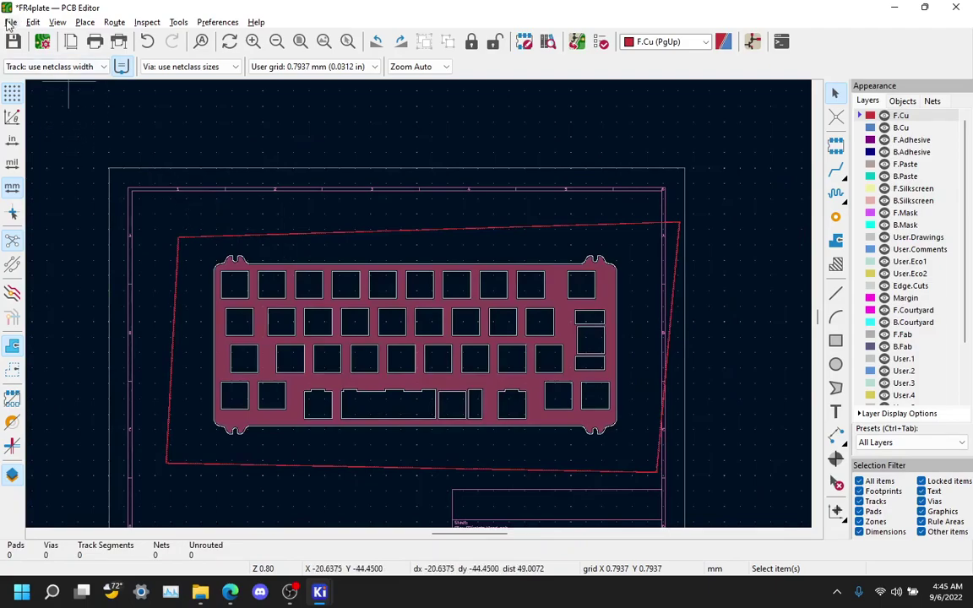
# - Save the board, then plot its Gerber layers and job file into a Gerbers/ directory
pyautogui.hotkey('ctrl', 's')
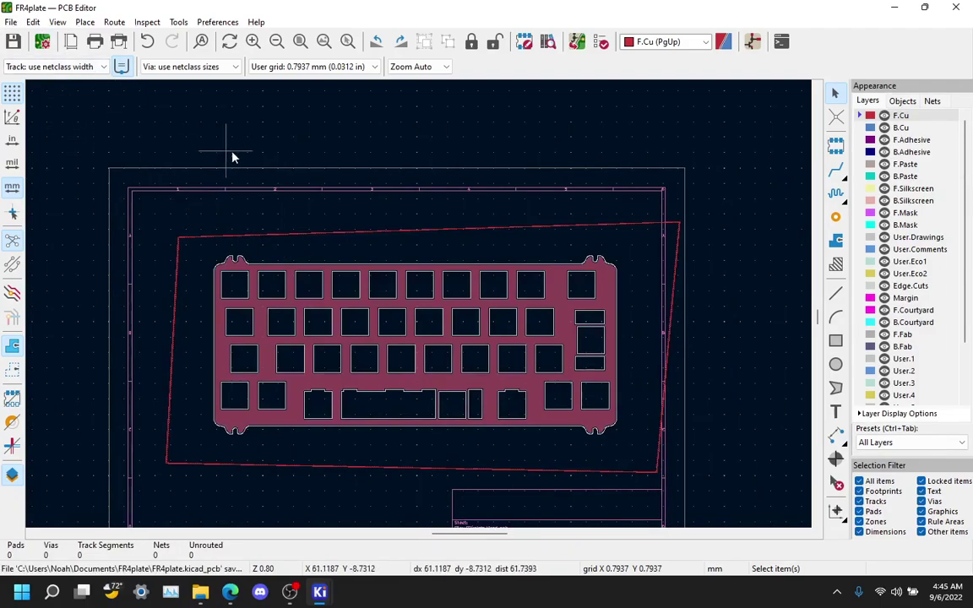
pyautogui.click(11, 22)
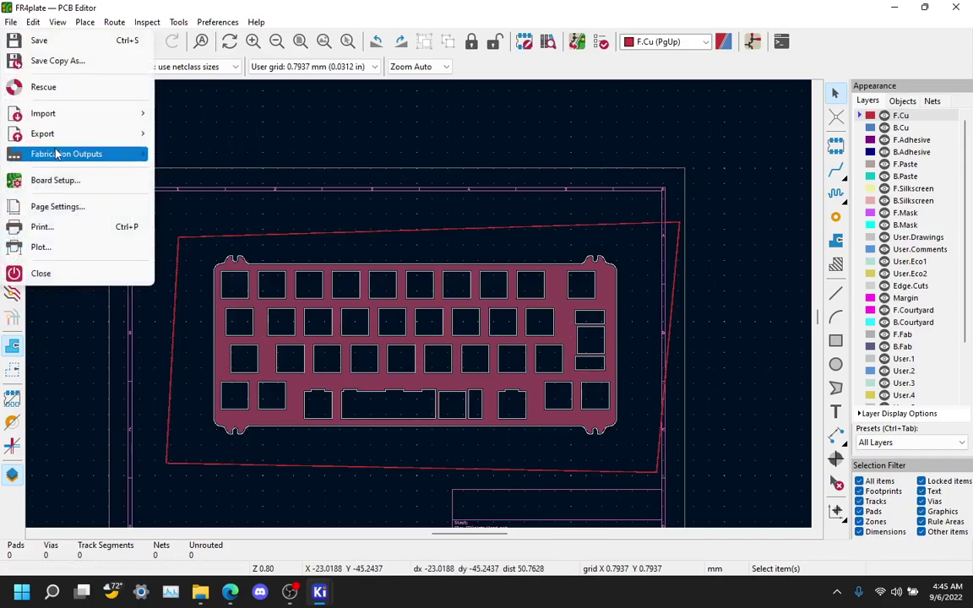
pyautogui.moveTo(62, 156)
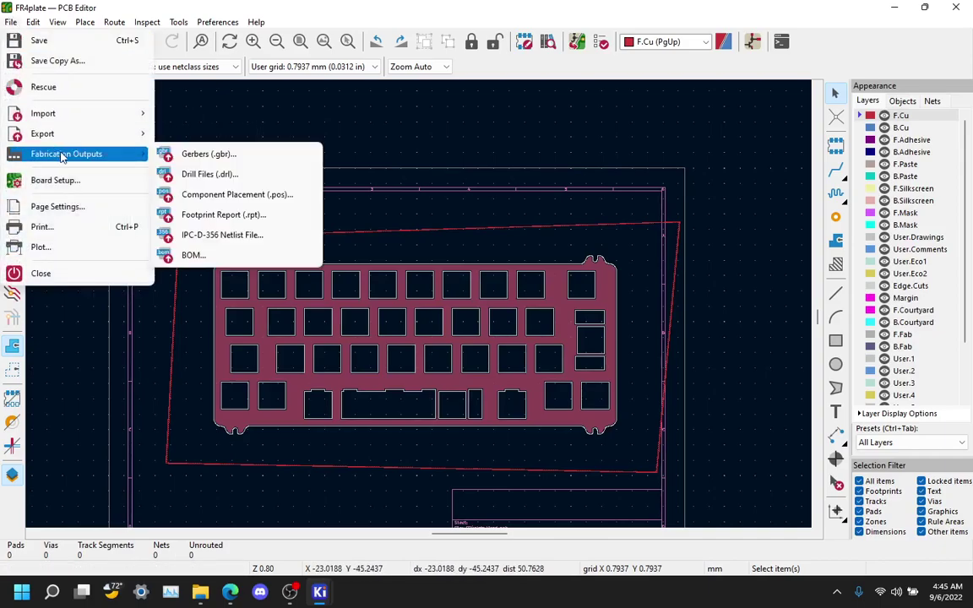
pyautogui.click(224, 155)
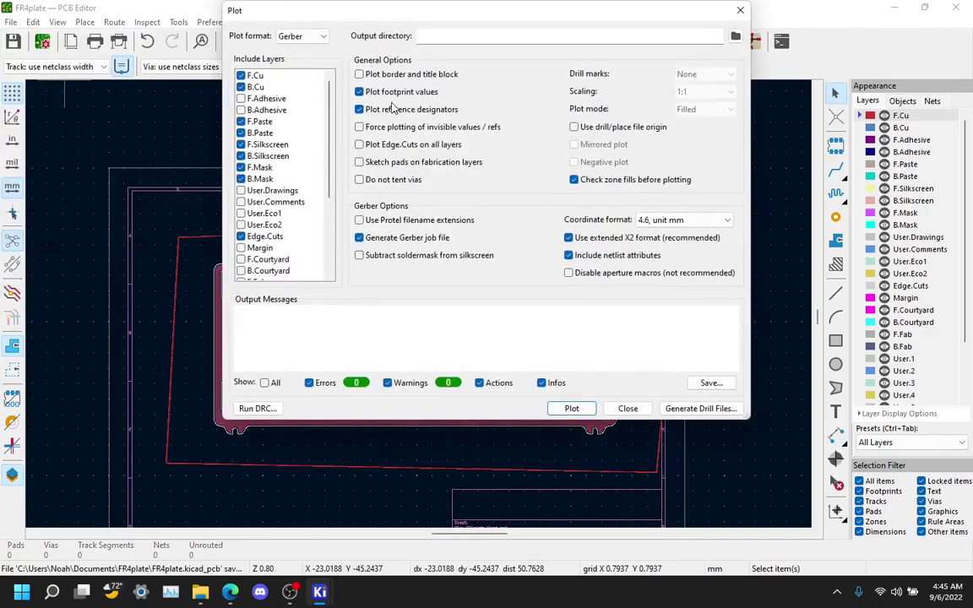
pyautogui.click(442, 32)
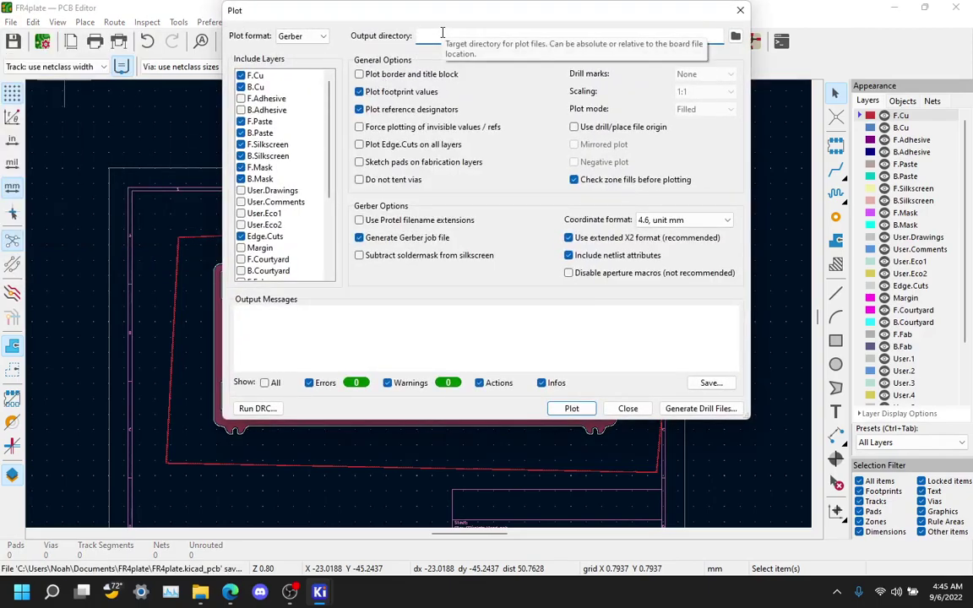
pyautogui.write('Gerber')
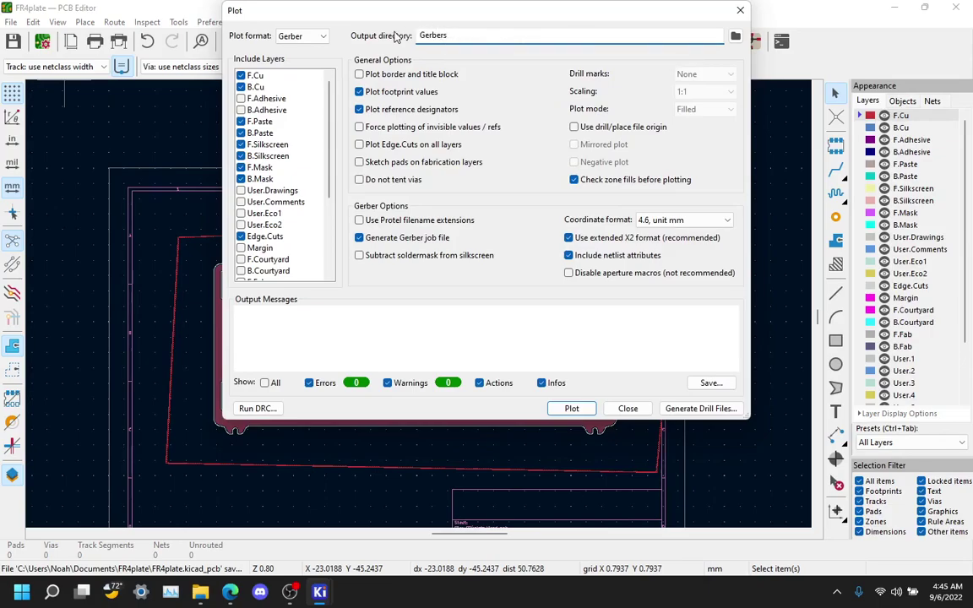
pyautogui.write('s/')
pyautogui.moveTo(447, 35); pyautogui.dragTo(469, 35)
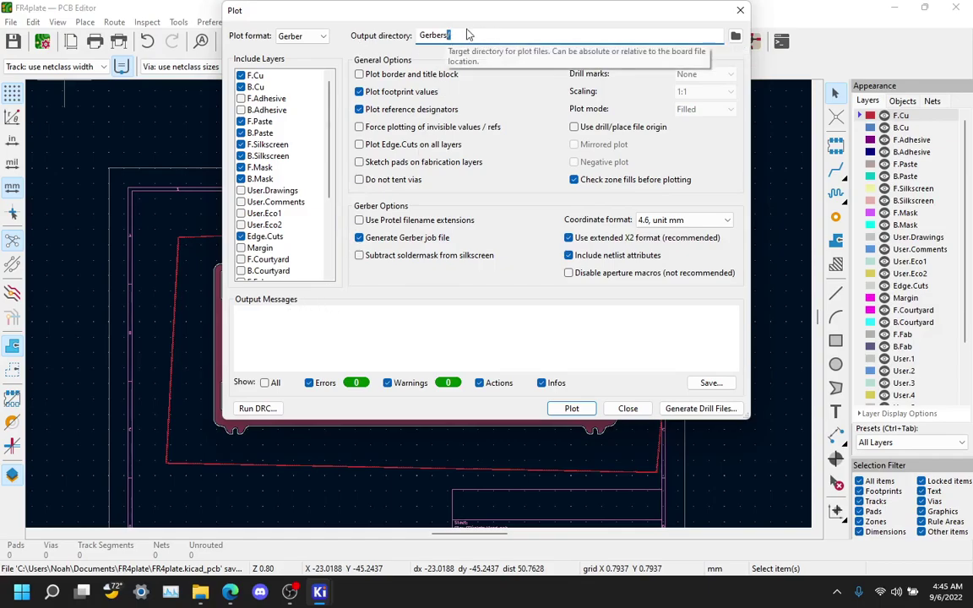
pyautogui.click(571, 409)
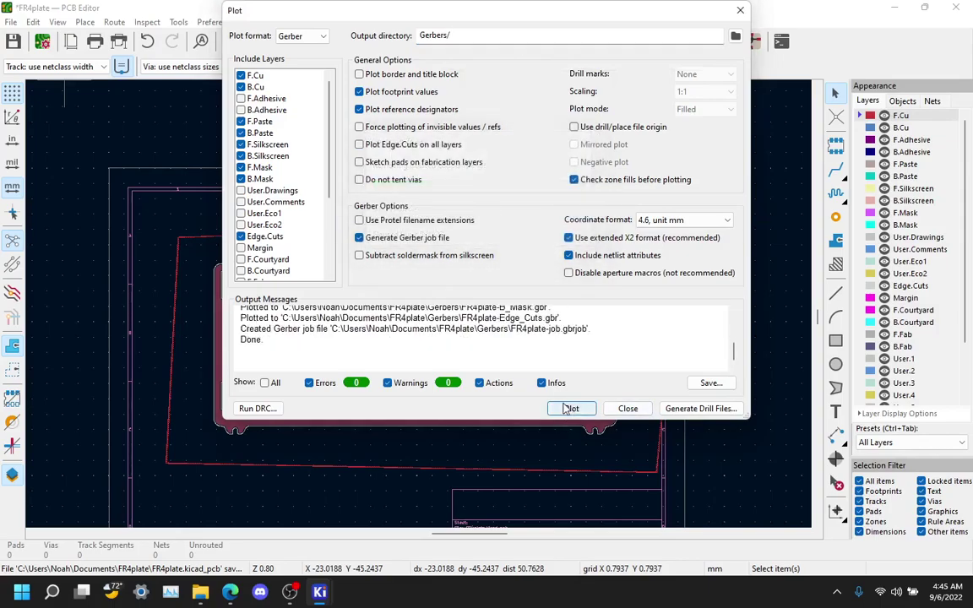
# - Generate FR4plate-PTH.drl and FR4plate-NPTH.drl into Gerbers/ and close the plot dialogs
pyautogui.click(698, 408)
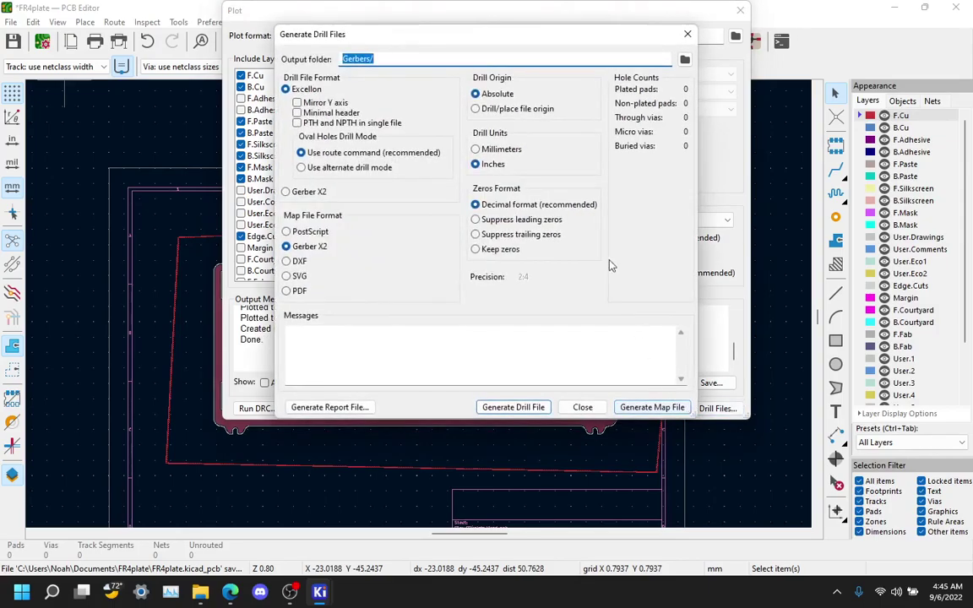
pyautogui.click(341, 59)
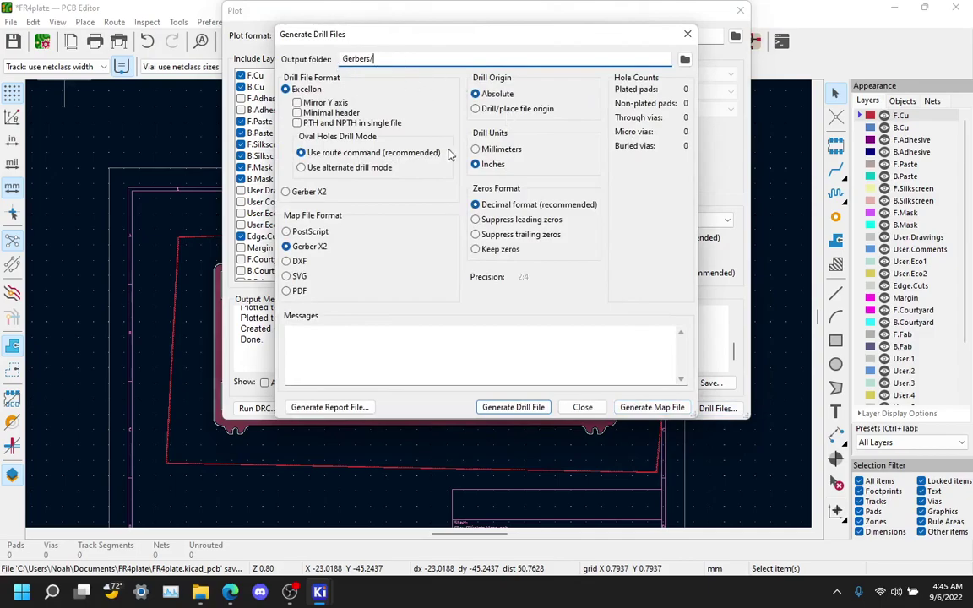
pyautogui.click(513, 408)
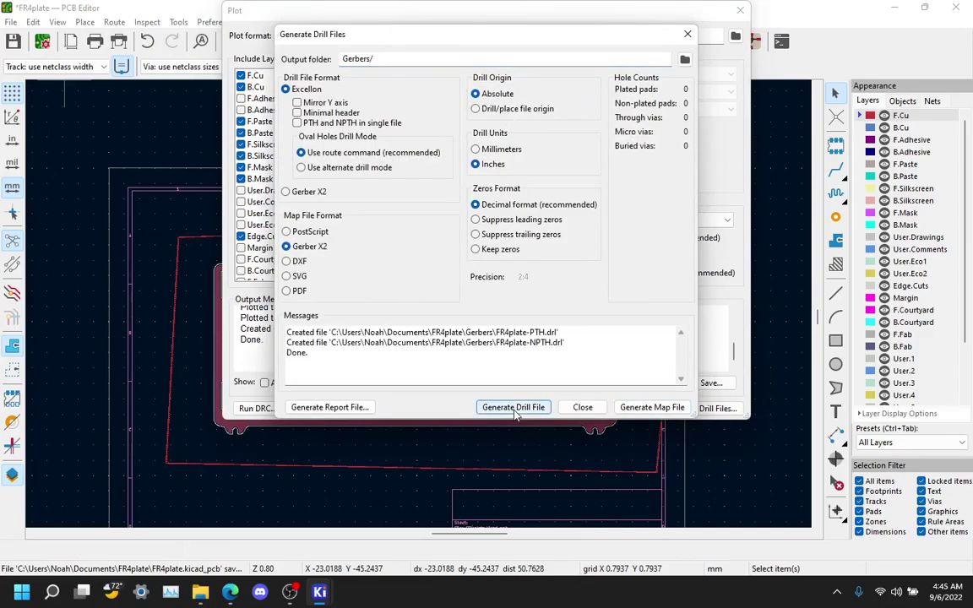
pyautogui.click(583, 408)
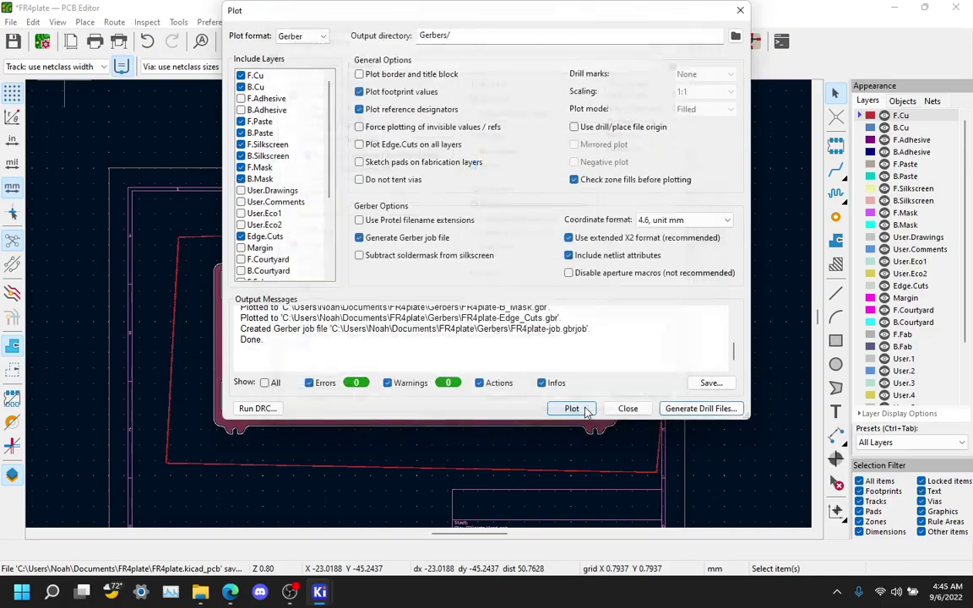
pyautogui.click(626, 408)
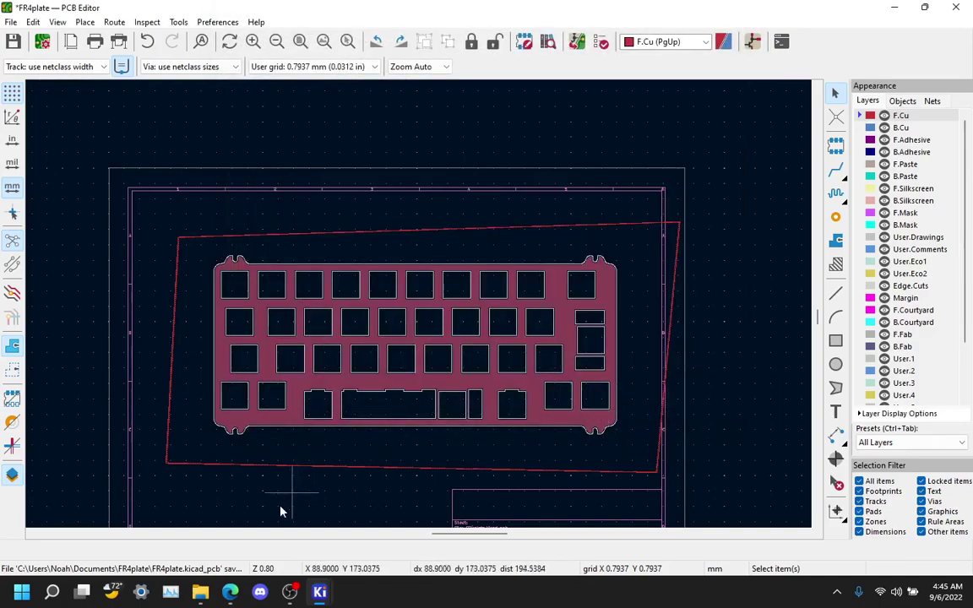
# - Go to Documents\FR4plate\Gerbers in File Explorer and select all 12 Gerber and drill files
pyautogui.click(200, 592)
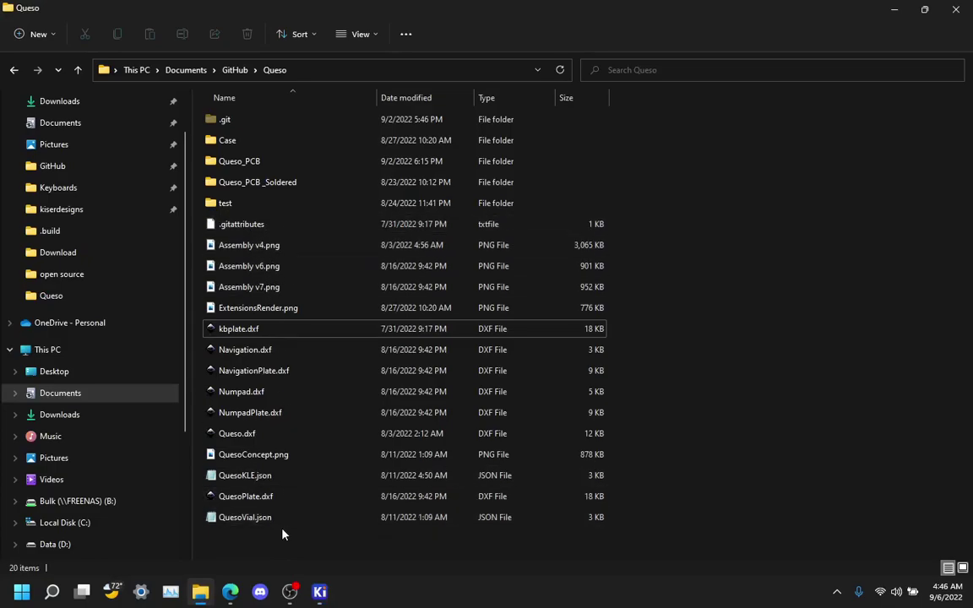
pyautogui.click(174, 67)
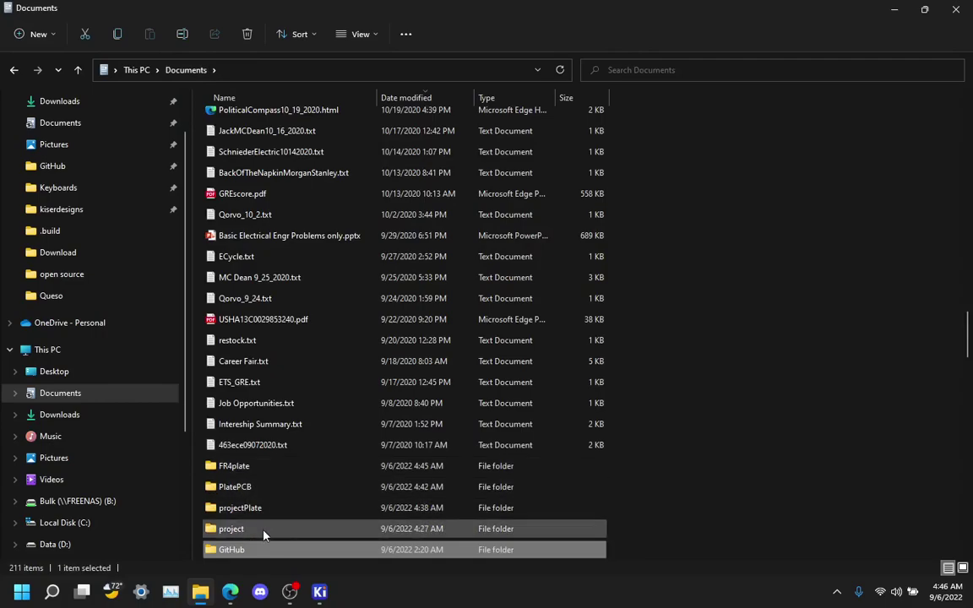
pyautogui.click(261, 473)
pyautogui.doubleClick(279, 468)
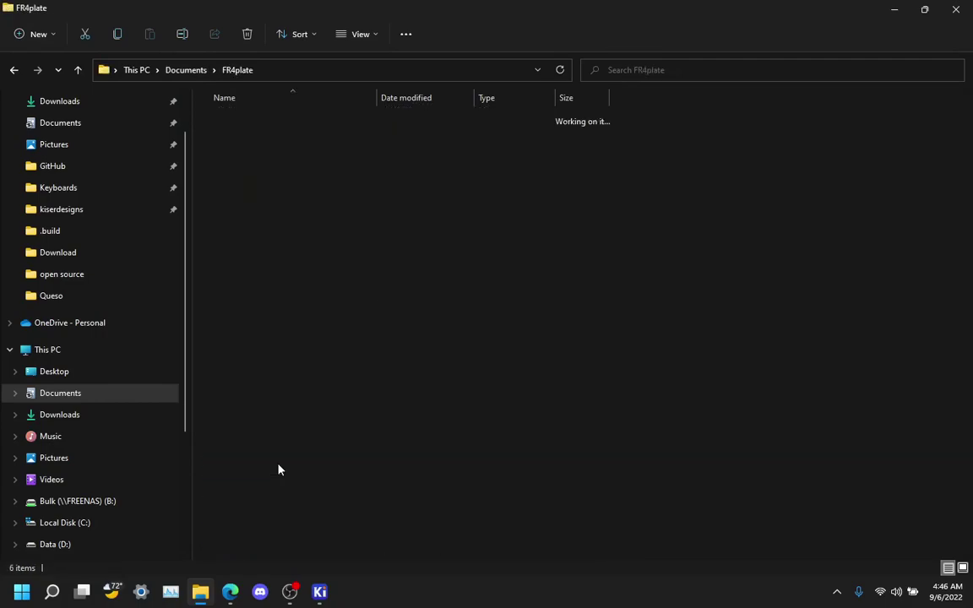
pyautogui.click(271, 143)
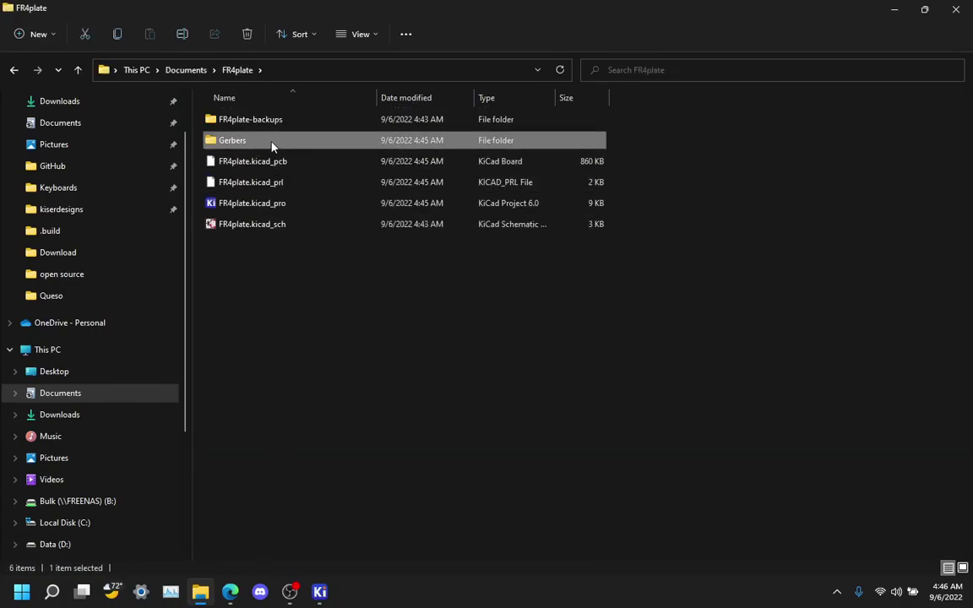
pyautogui.doubleClick(271, 144)
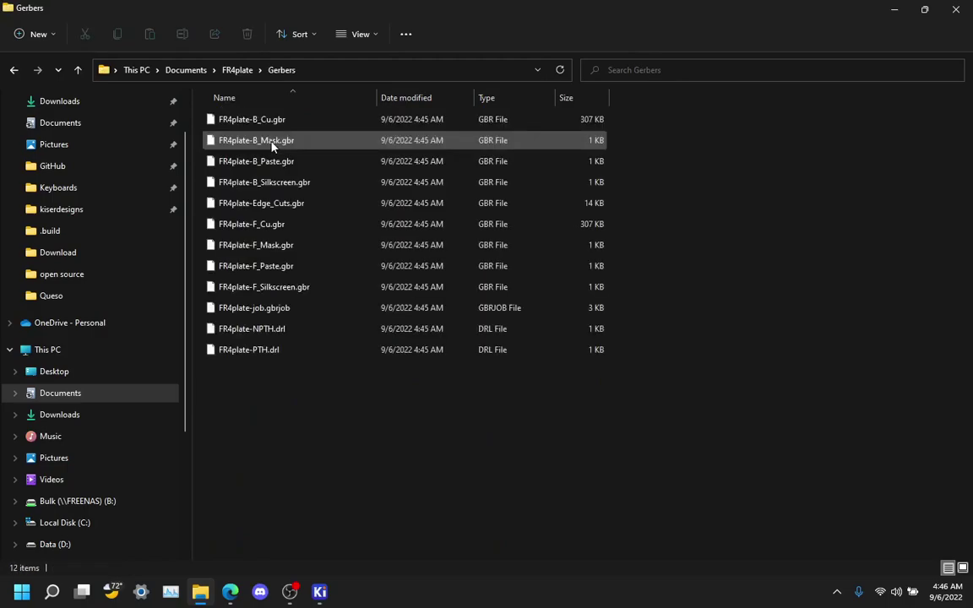
pyautogui.moveTo(299, 397); pyautogui.dragTo(276, 123)
# - Compress the selected Gerber files into a zip archive and rename it FR4plate-Gerbers.zip
pyautogui.rightClick(276, 123)
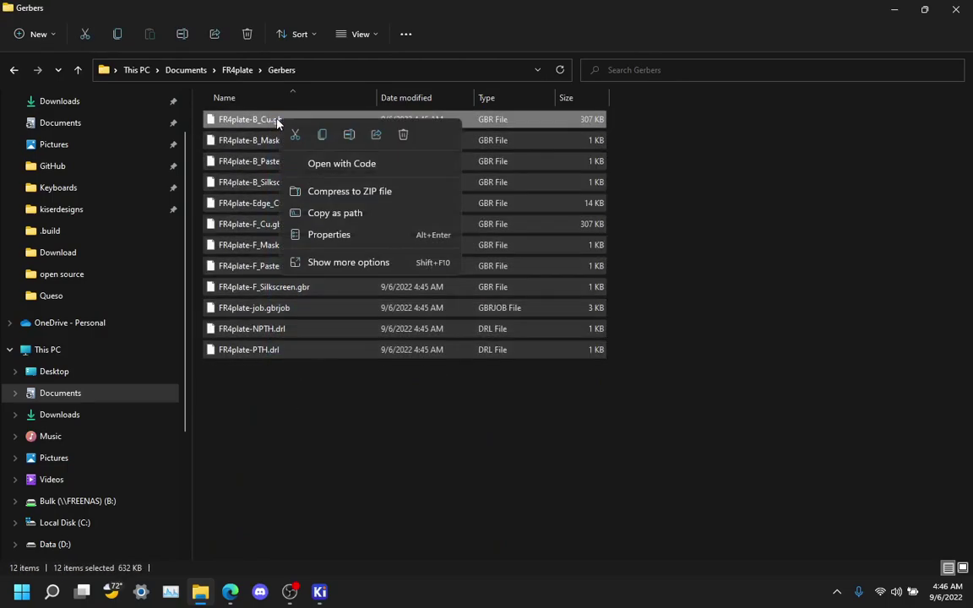
pyautogui.click(336, 193)
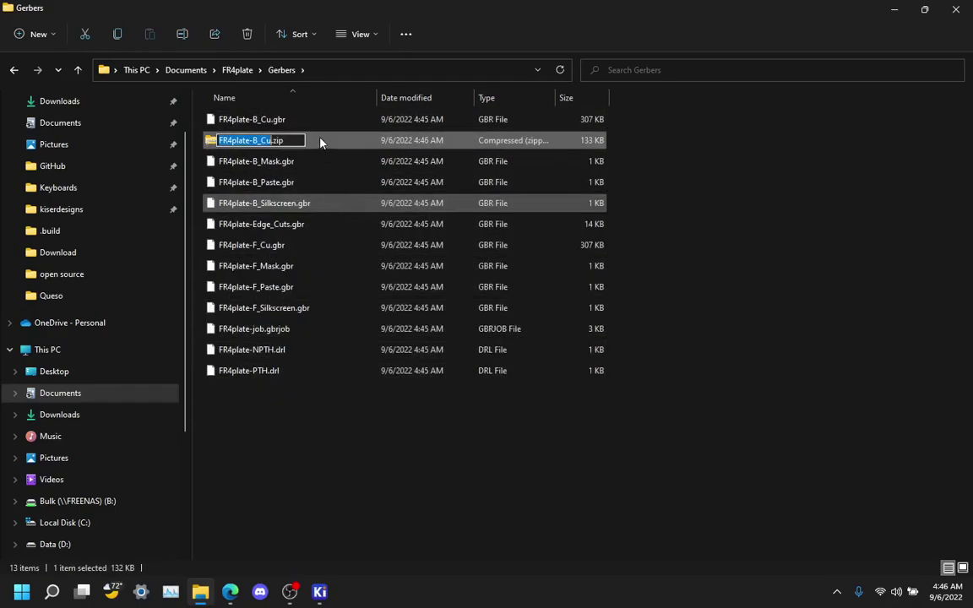
pyautogui.press('Right')
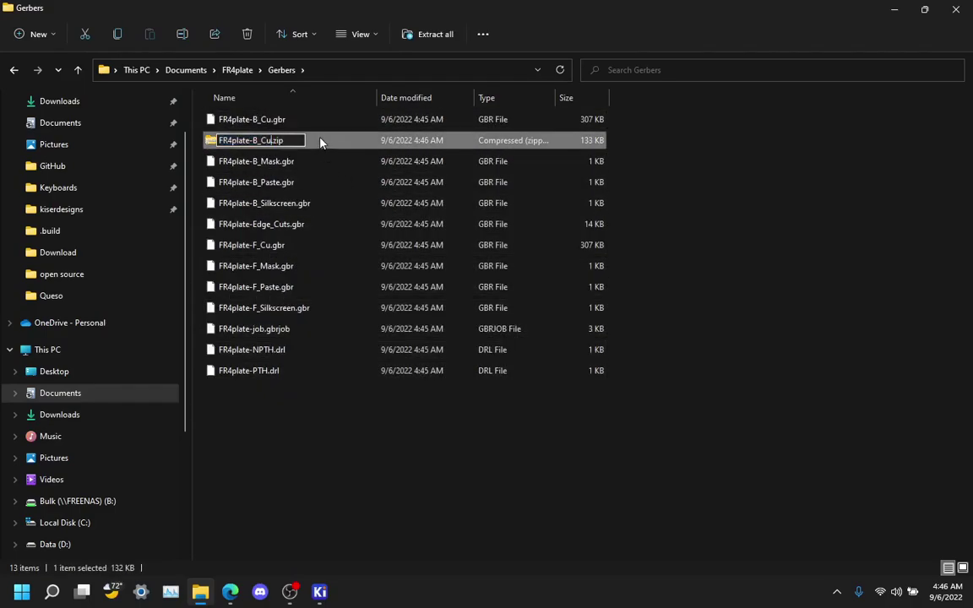
pyautogui.press('BackSpace')
pyautogui.press('BackSpace')
pyautogui.press('BackSpace')
pyautogui.press('BackSpace')
pyautogui.write('Gerbers')
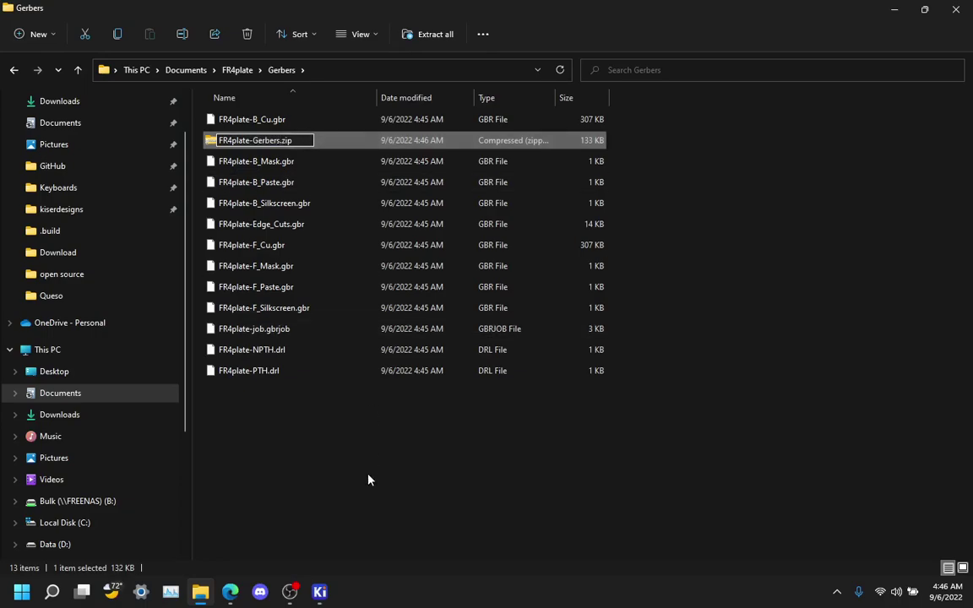
pyautogui.press('Return')
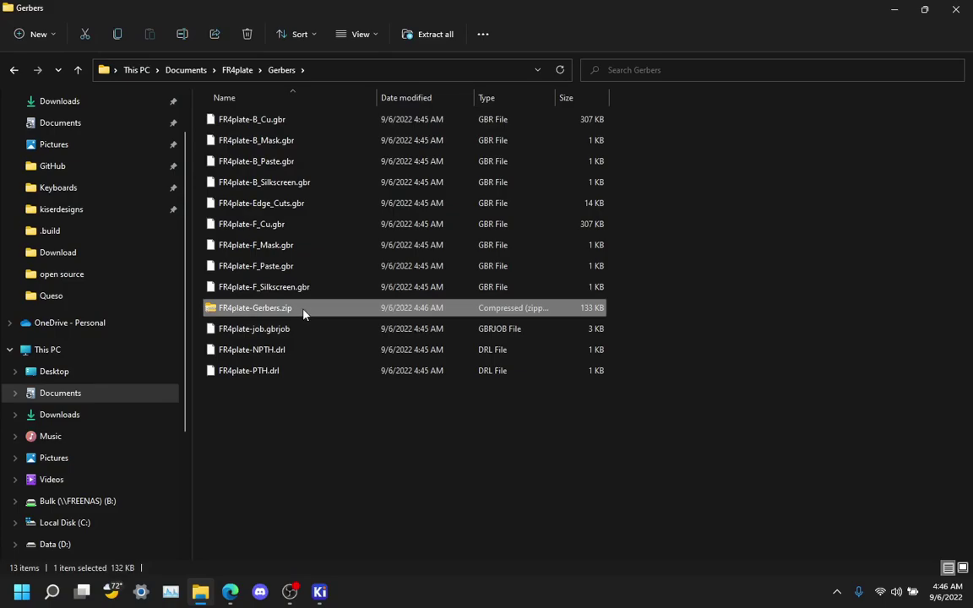
pyautogui.moveTo(305, 314); pyautogui.dragTo(237, 502)
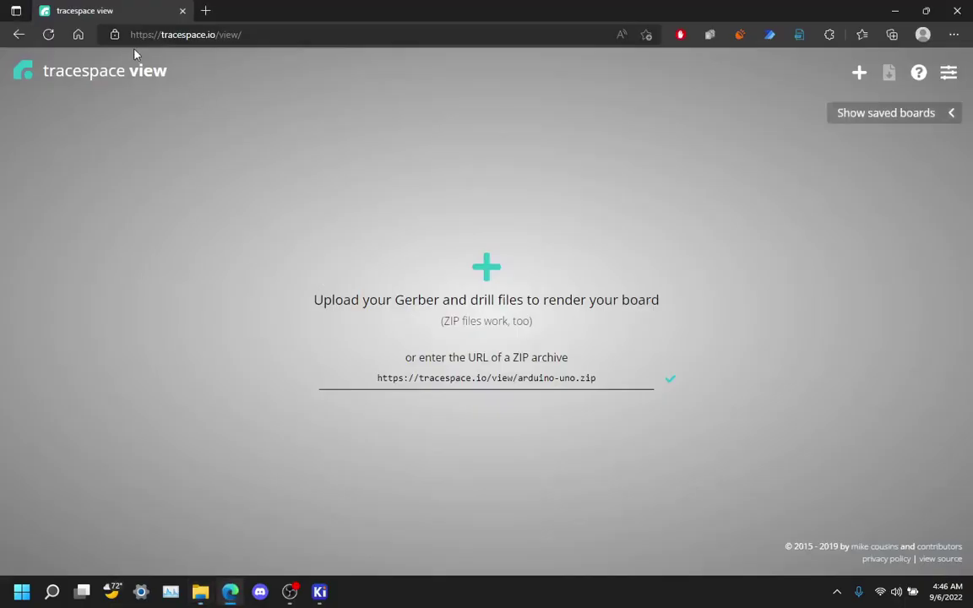
# - Load the tracespace view page in the browser
pyautogui.click(218, 41)
pyautogui.write('tra')
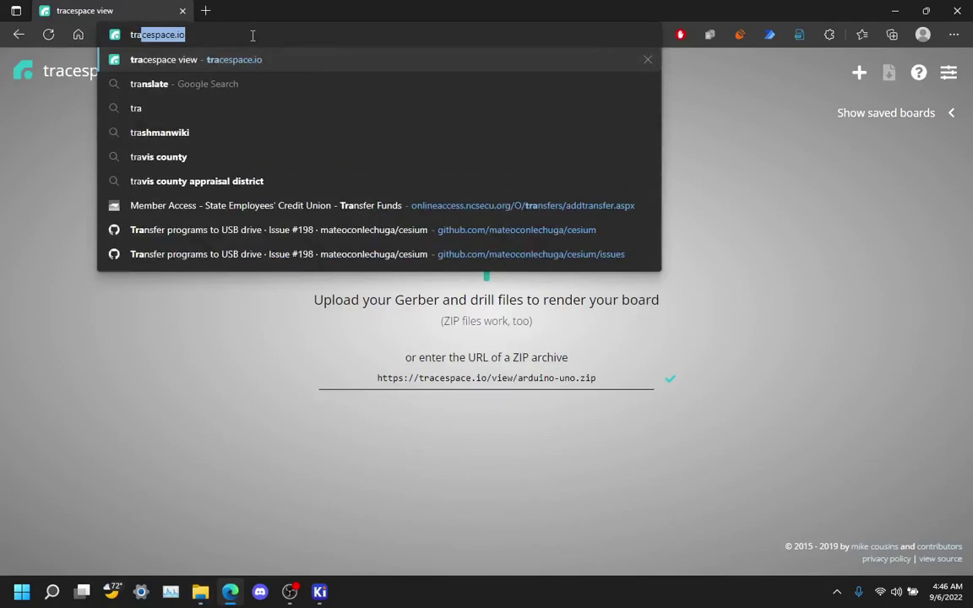
pyautogui.write('c')
pyautogui.press('Return')
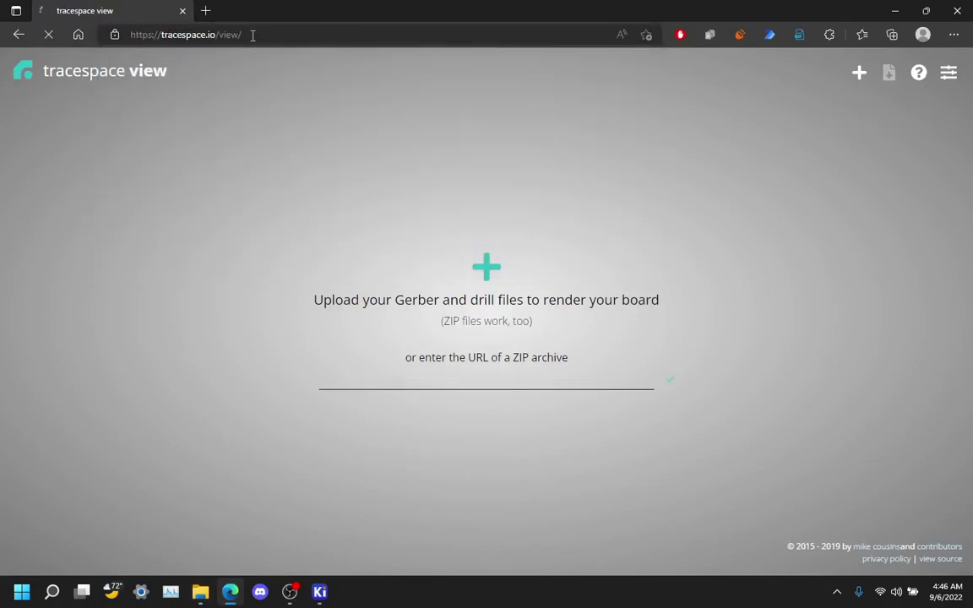
# - Upload FR4plate-Gerbers.zip from Documents > FR4plate > Gerbers into the viewer
pyautogui.click(486, 268)
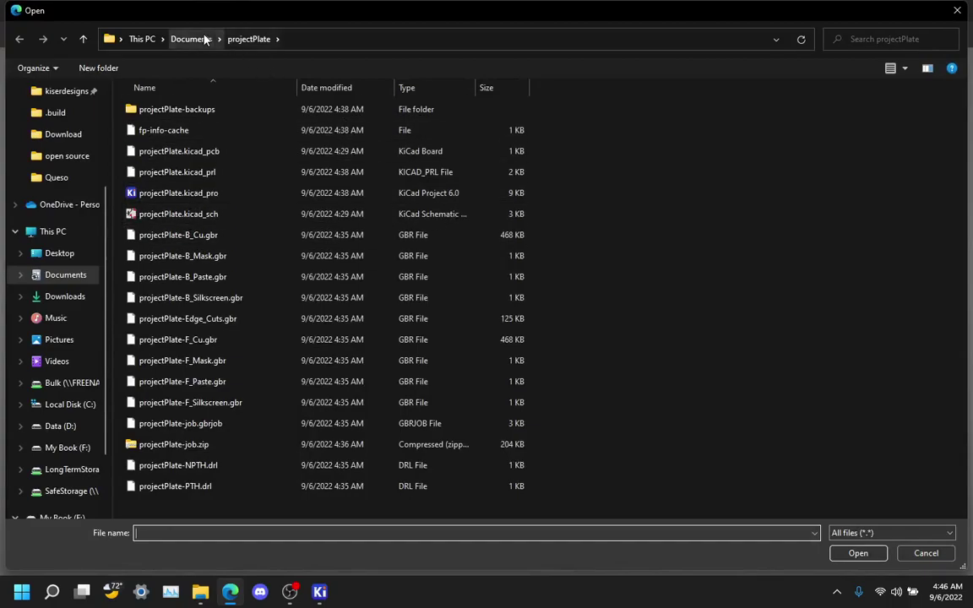
pyautogui.click(196, 39)
pyautogui.scroll(-1, 184, 424)
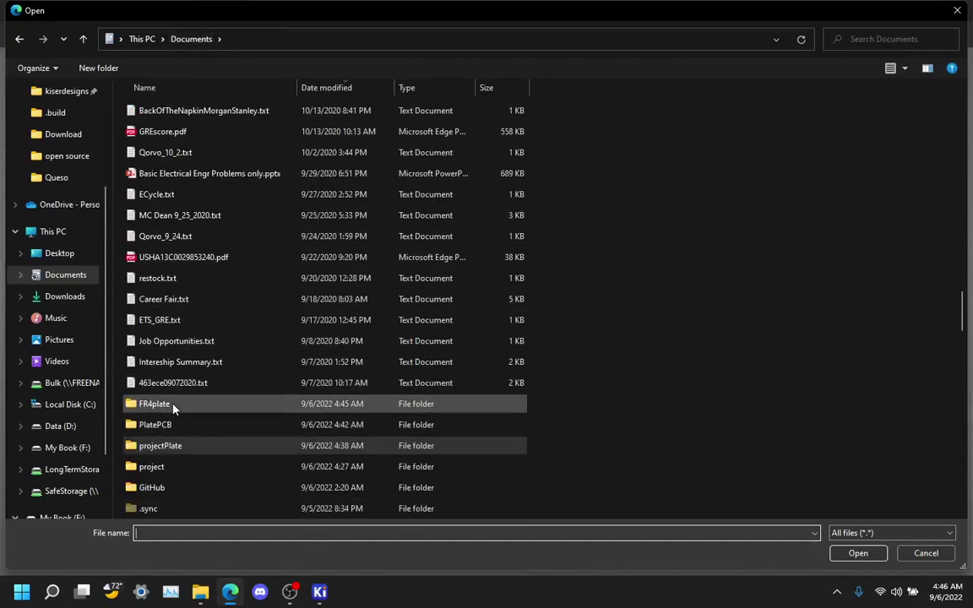
pyautogui.doubleClick(174, 406)
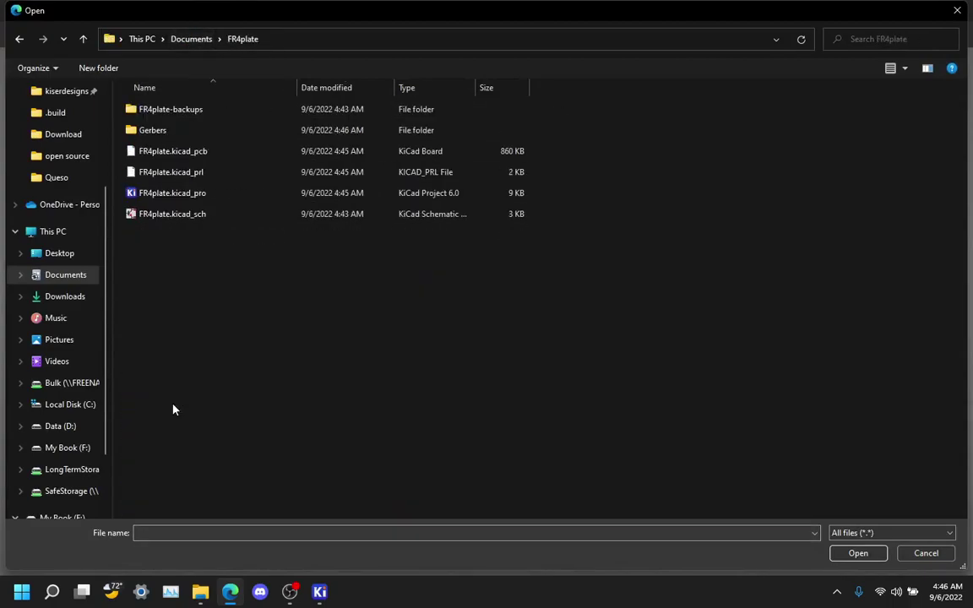
pyautogui.doubleClick(169, 130)
pyautogui.click(198, 302)
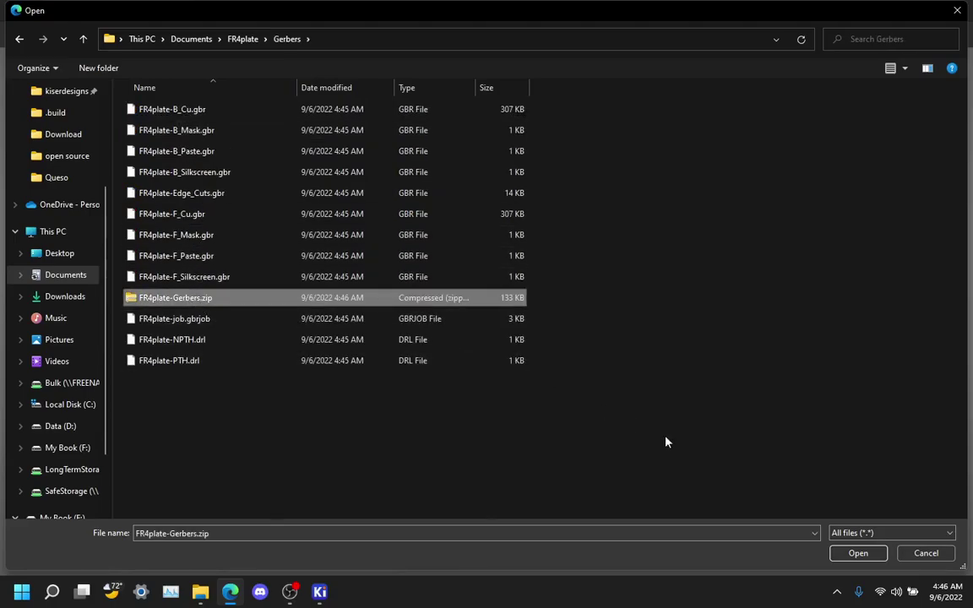
pyautogui.click(858, 553)
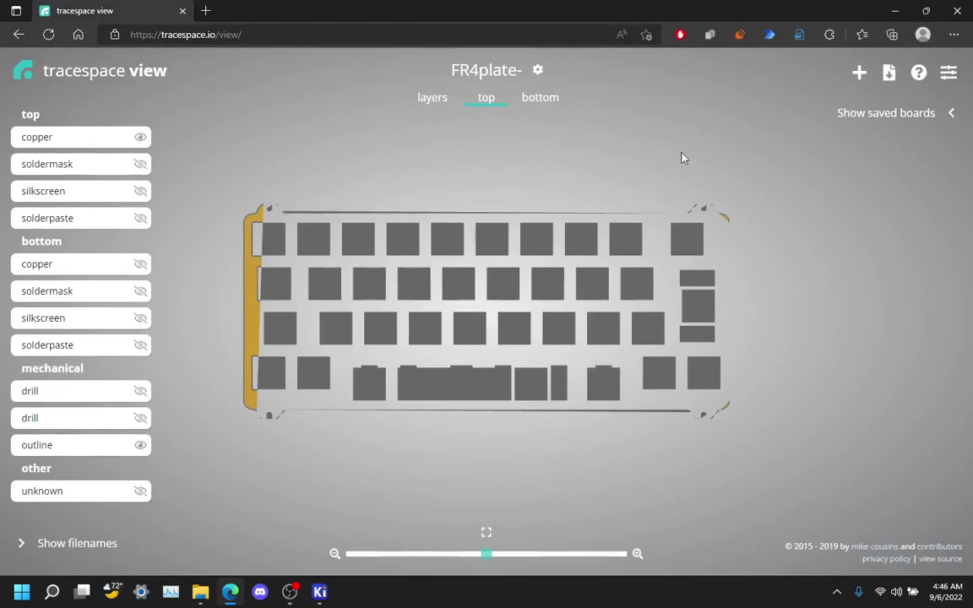
# - Compare the bottom and top sides, then save the board render settings with gap fill 0.011 mm
pyautogui.click(532, 110)
pyautogui.click(497, 105)
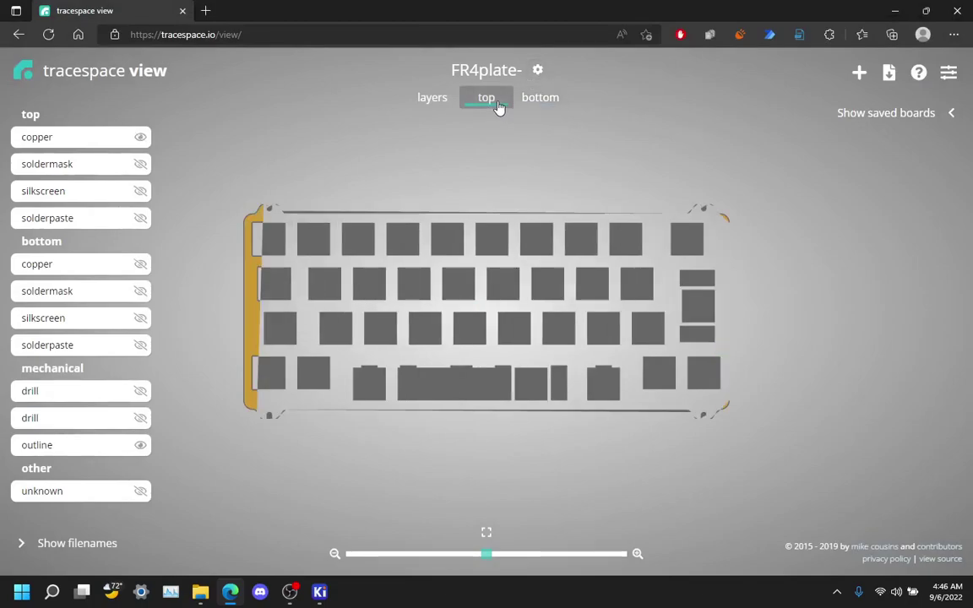
pyautogui.click(537, 71)
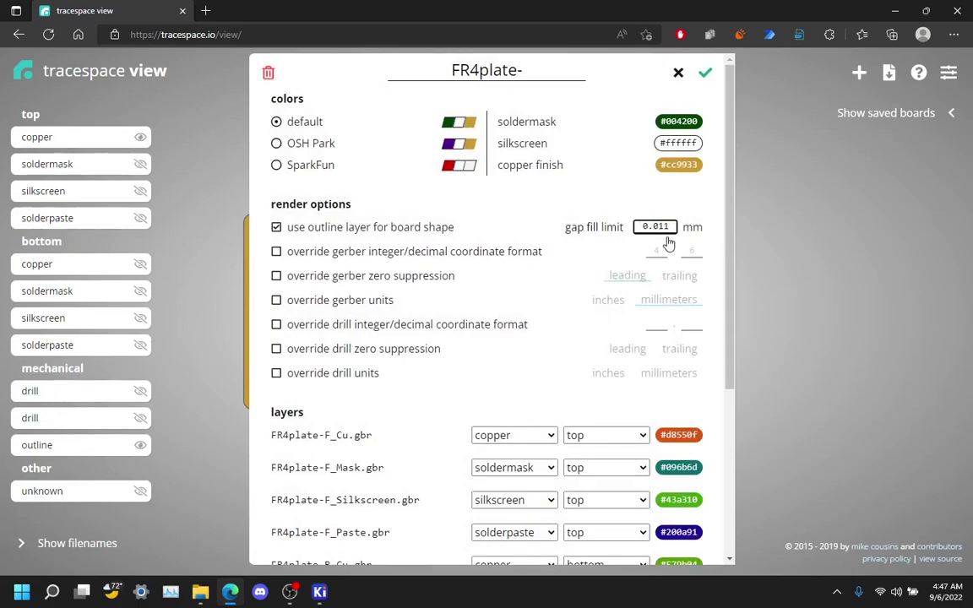
pyautogui.click(705, 73)
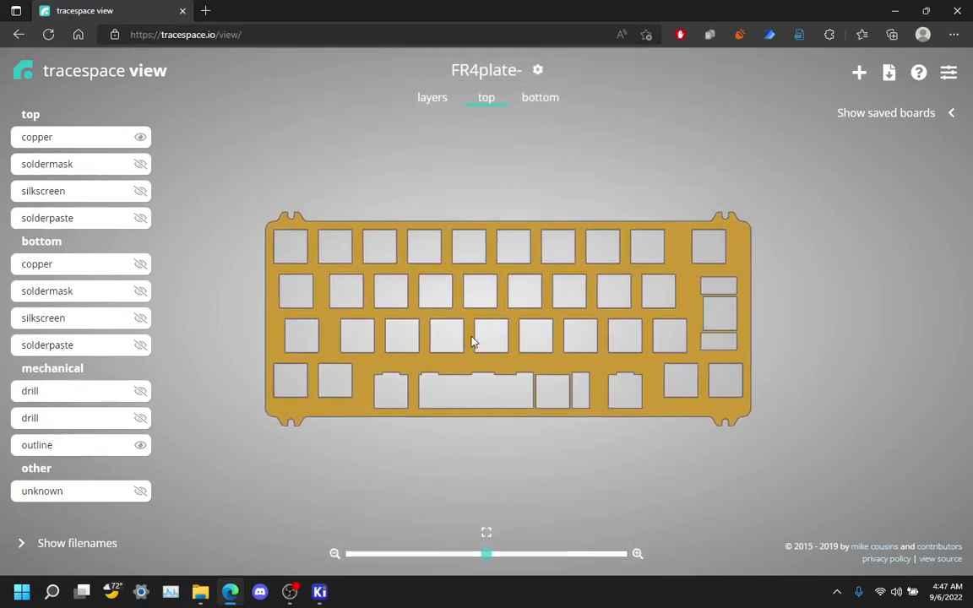
# - Re-check the plate's bottom, individual layers and top-side renders
pyautogui.click(544, 97)
pyautogui.click(486, 97)
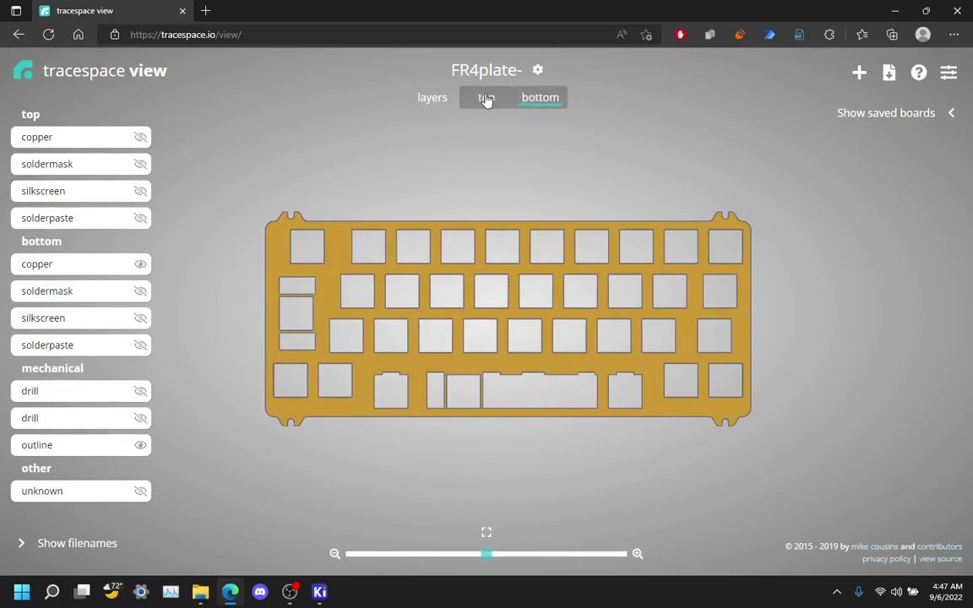
pyautogui.click(431, 99)
pyautogui.click(478, 100)
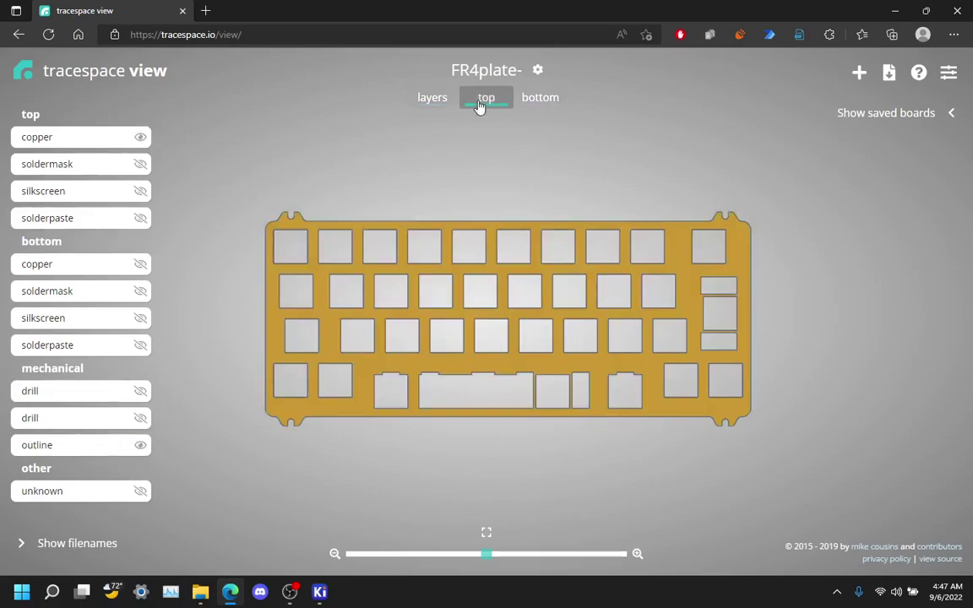
# - Go to jlcpcb.com in a new tab and start a new PCB order quote
pyautogui.click(205, 11)
pyautogui.write('jlcpcb.com')
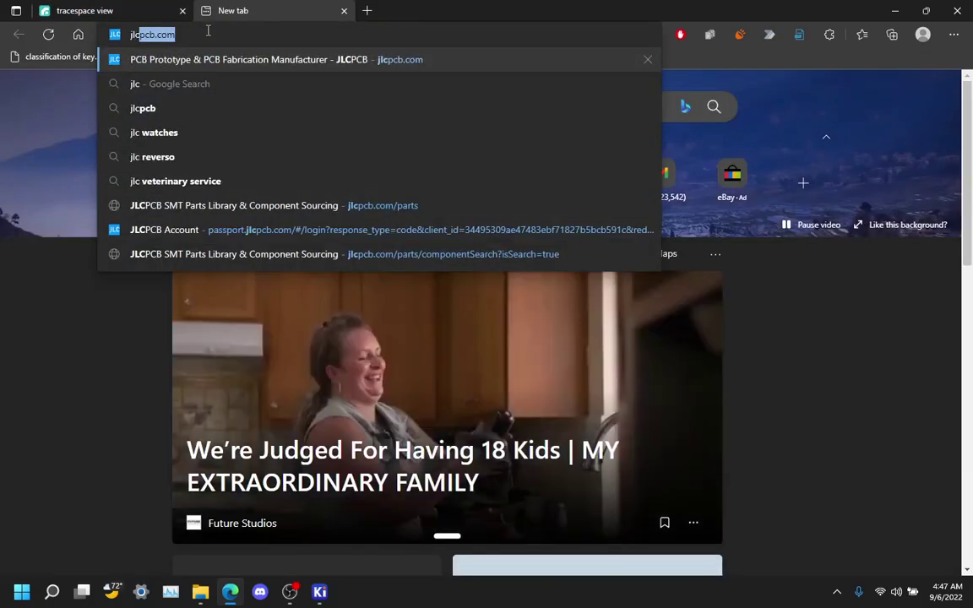
pyautogui.press('Return')
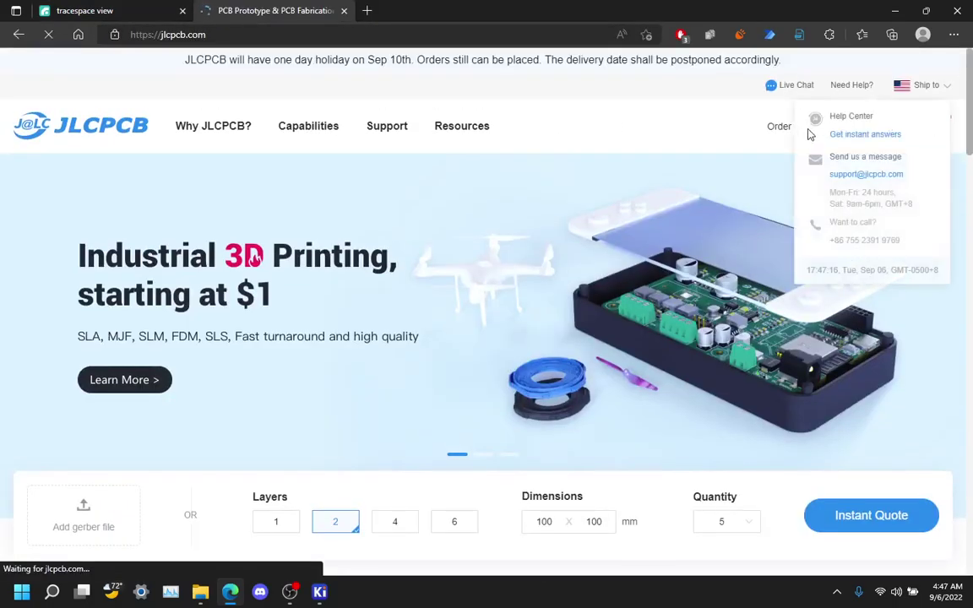
pyautogui.click(778, 131)
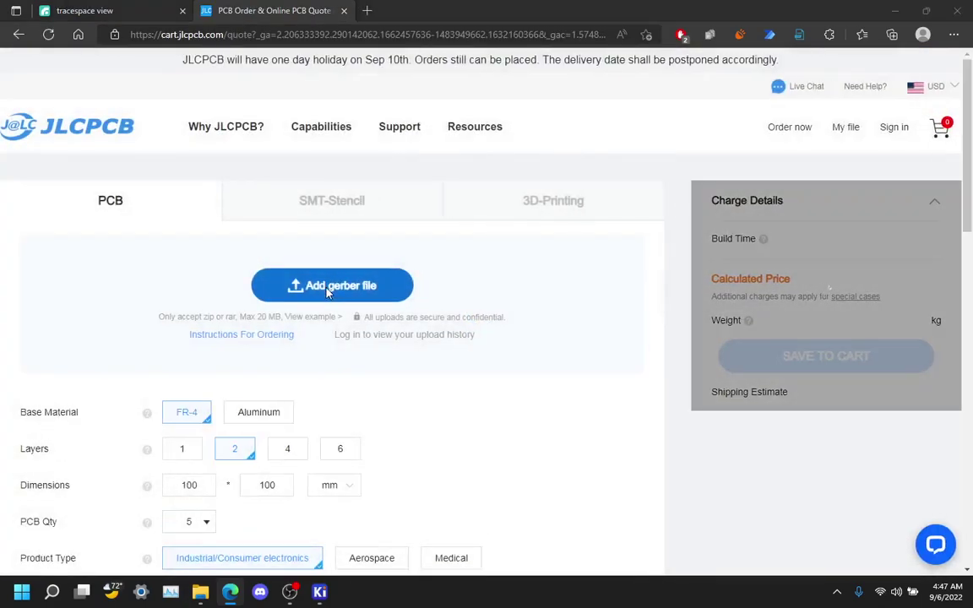
# - Upload FR4plate-Gerbers.zip and review the detected 207.74 × 91.91 mm board quote
pyautogui.click(328, 287)
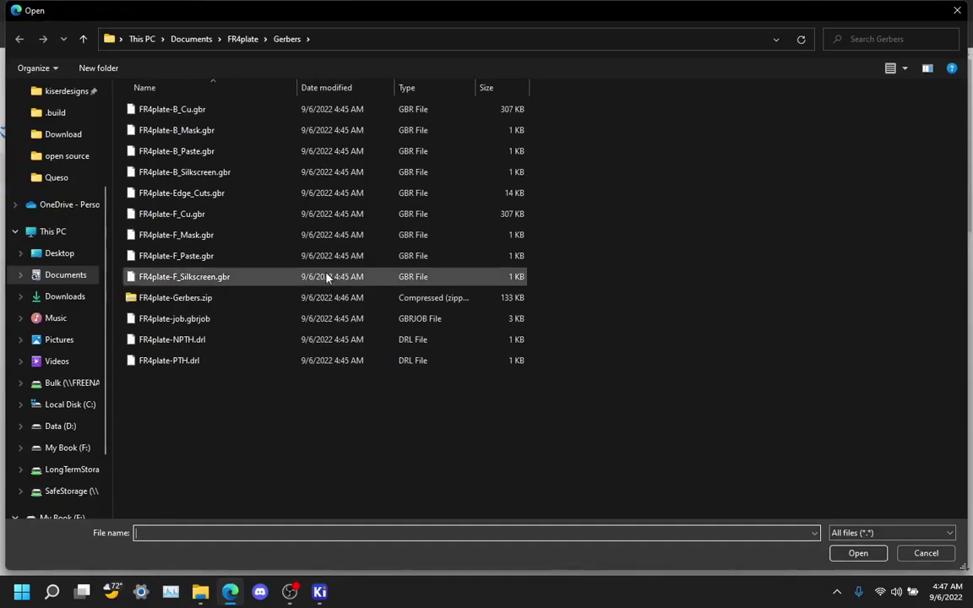
pyautogui.click(182, 297)
pyautogui.click(858, 554)
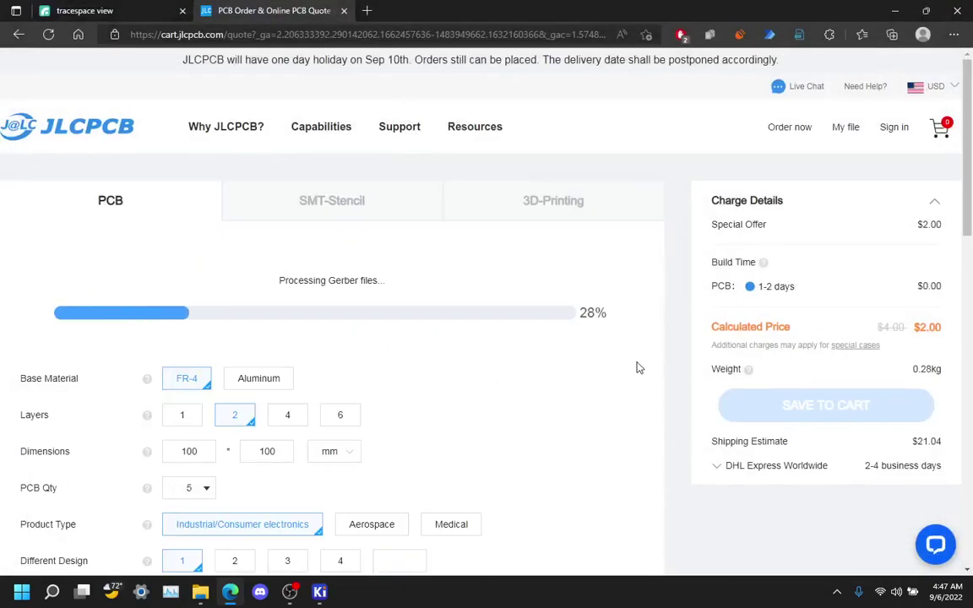
pyautogui.scroll(-2, 521, 341)
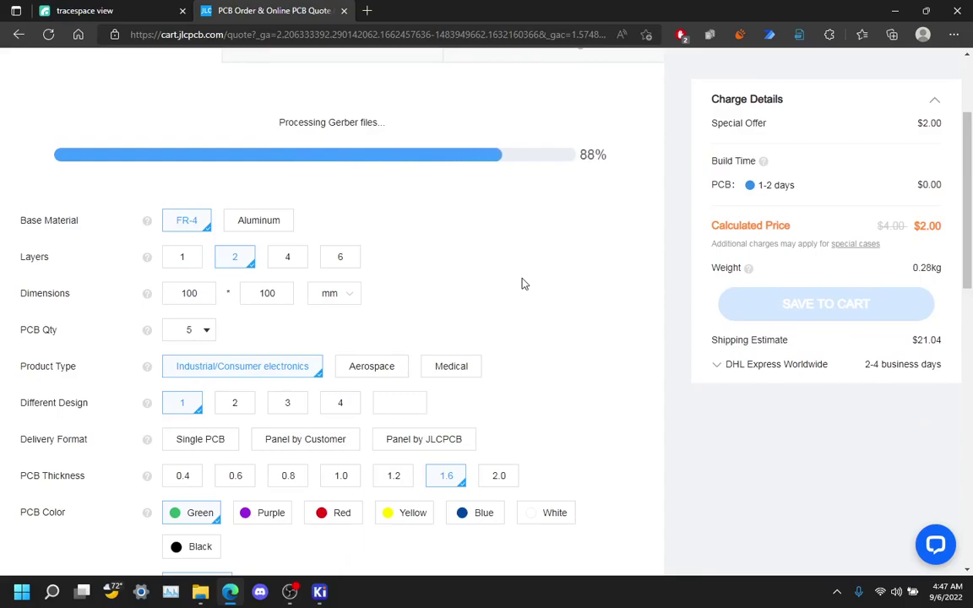
pyautogui.scroll(-1, 321, 399)
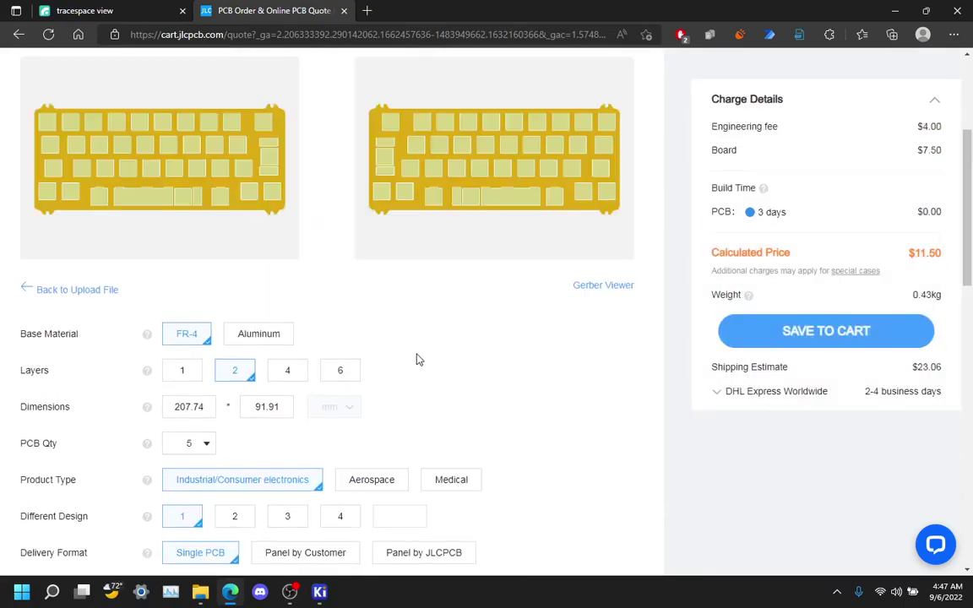
# - Set PCB Color to White and Remove Order Number to Yes
pyautogui.scroll(-2, 338, 460)
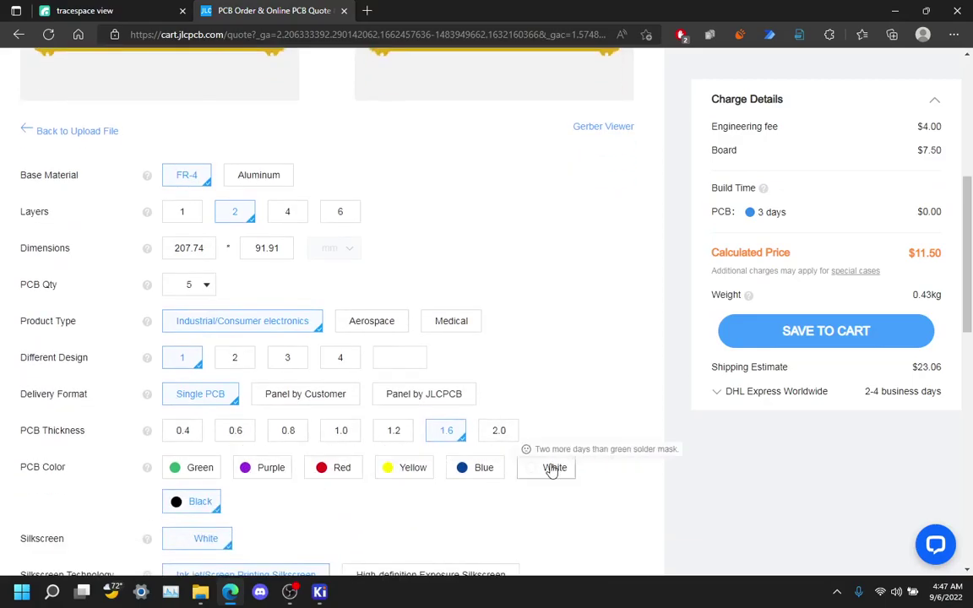
pyautogui.click(544, 467)
pyautogui.scroll(-2, 537, 342)
pyautogui.scroll(-2, 528, 352)
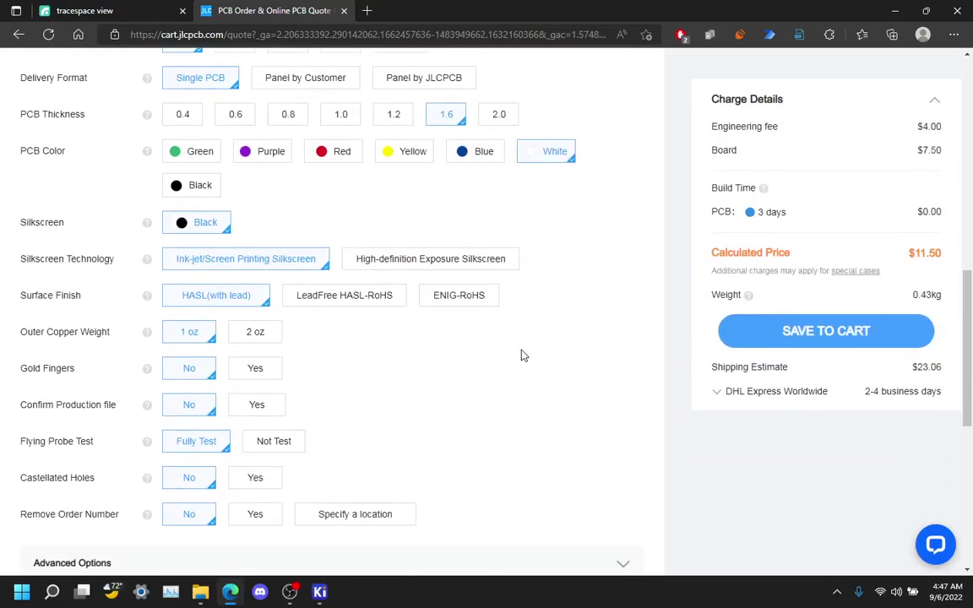
pyautogui.scroll(-2, 359, 365)
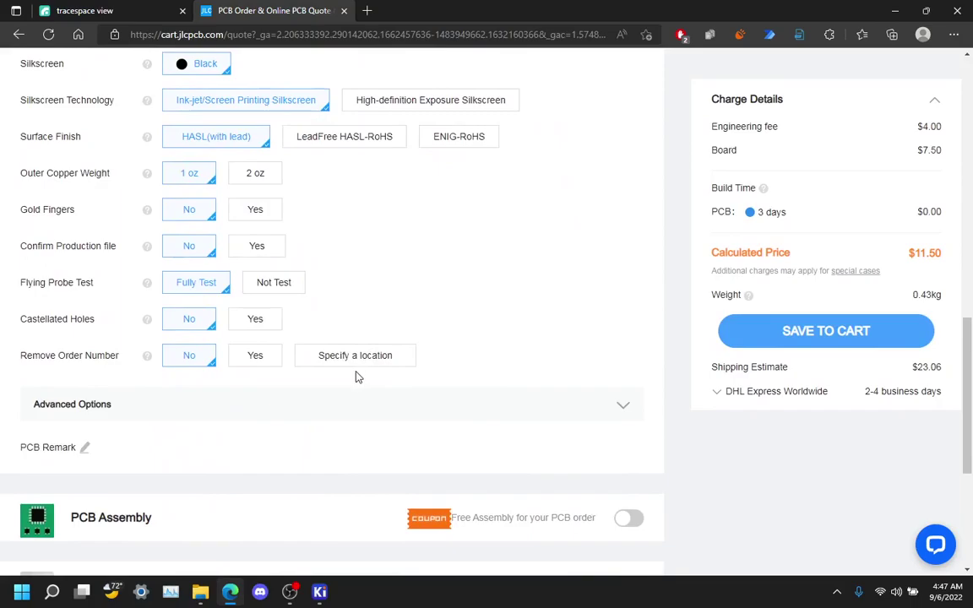
pyautogui.click(253, 358)
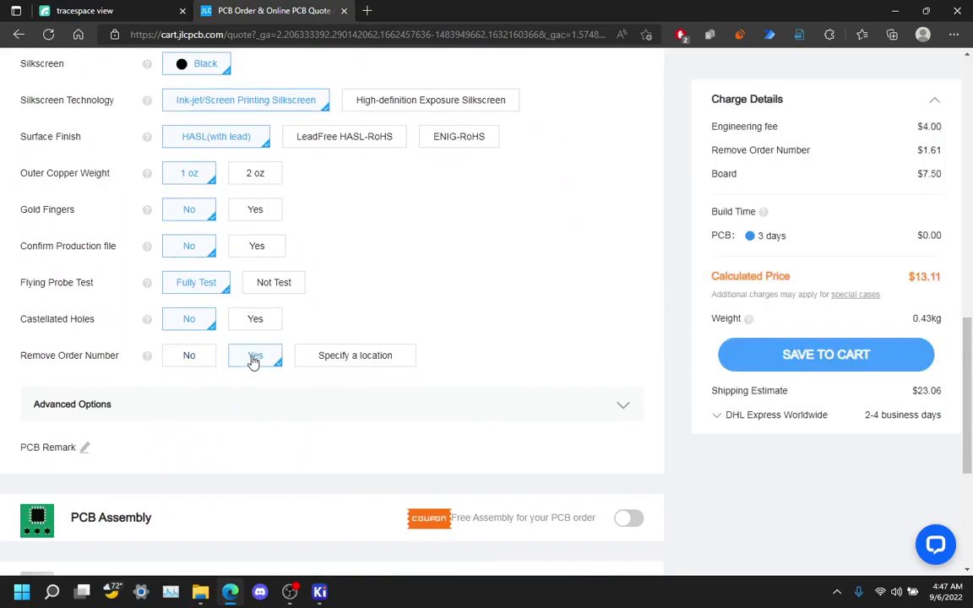
# - Save the $13.11 board order to the cart, reaching the JLCPCB sign-in page
pyautogui.scroll(10, 419, 282)
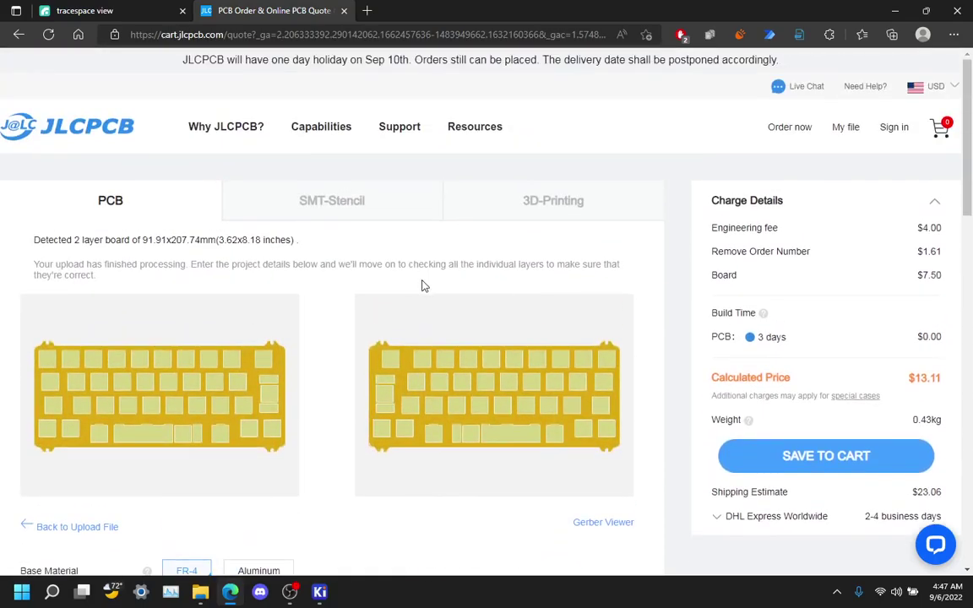
pyautogui.click(845, 457)
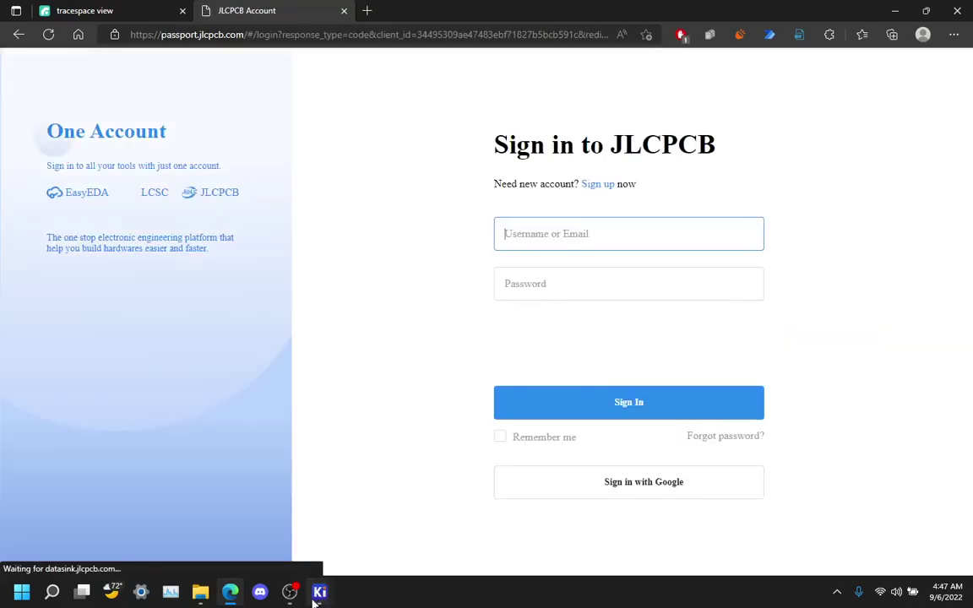
pyautogui.click(290, 592)
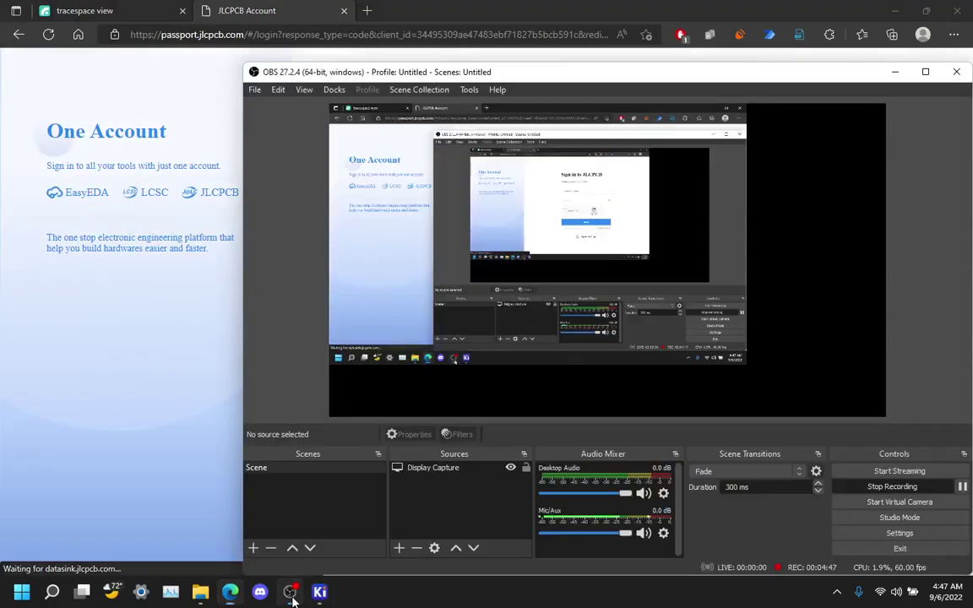